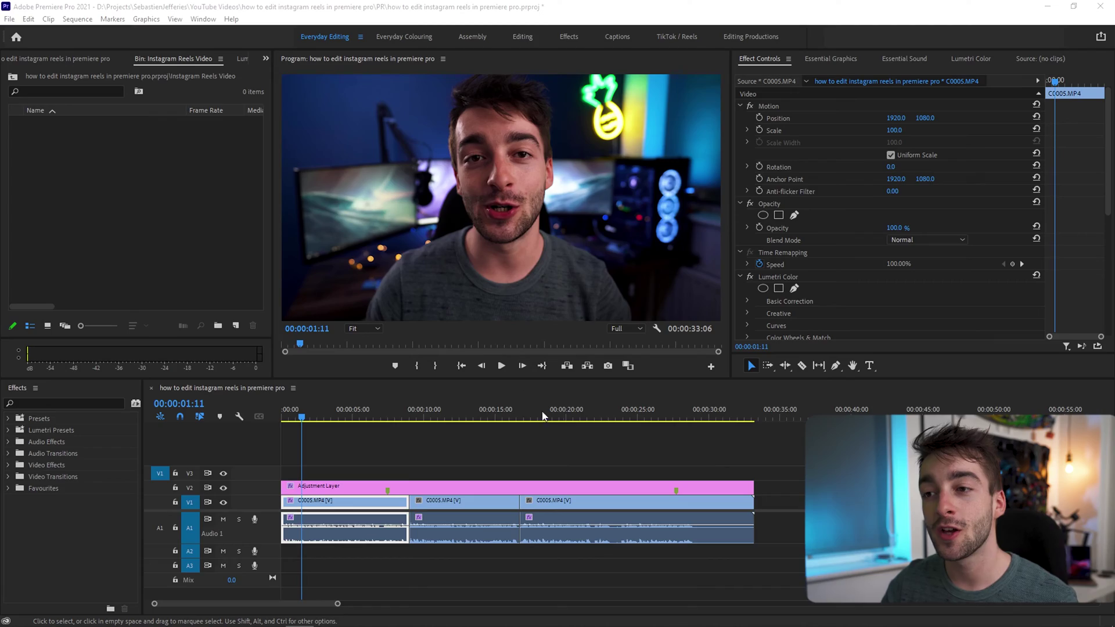
Create a Custom Verticle sequence at 1080×1920, 25 fps, and name it PRORAW
click(181, 233)
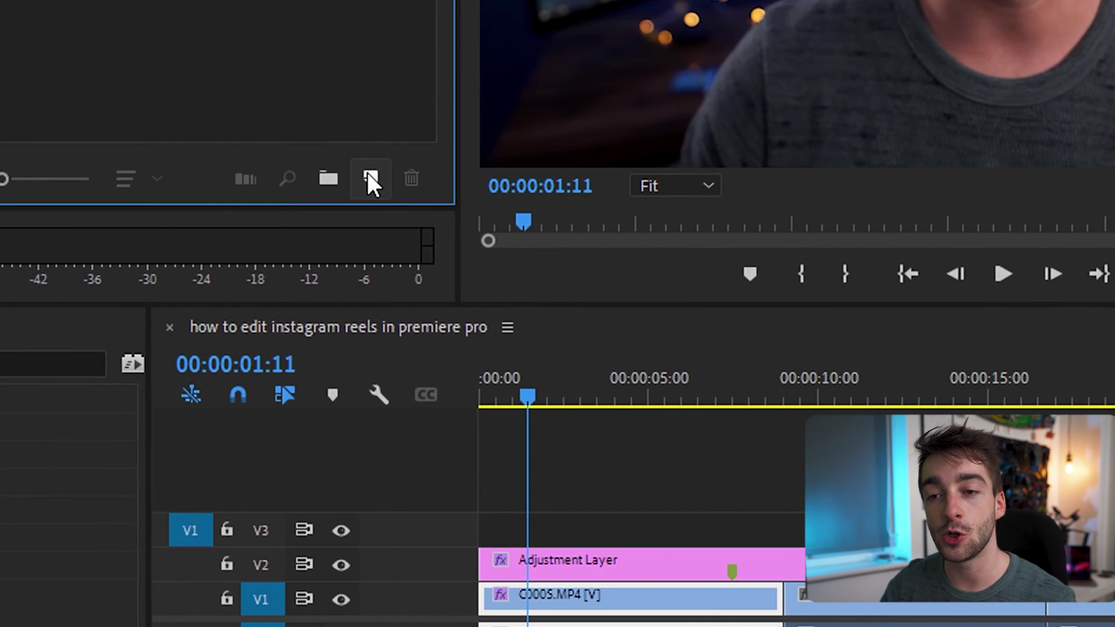
click(235, 324)
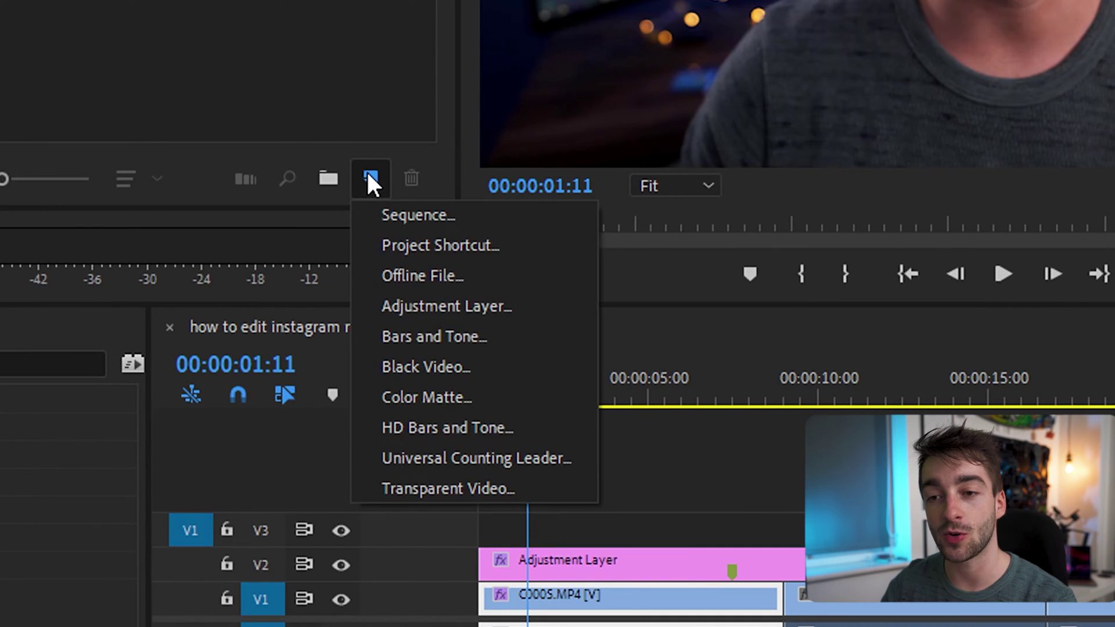
click(399, 210)
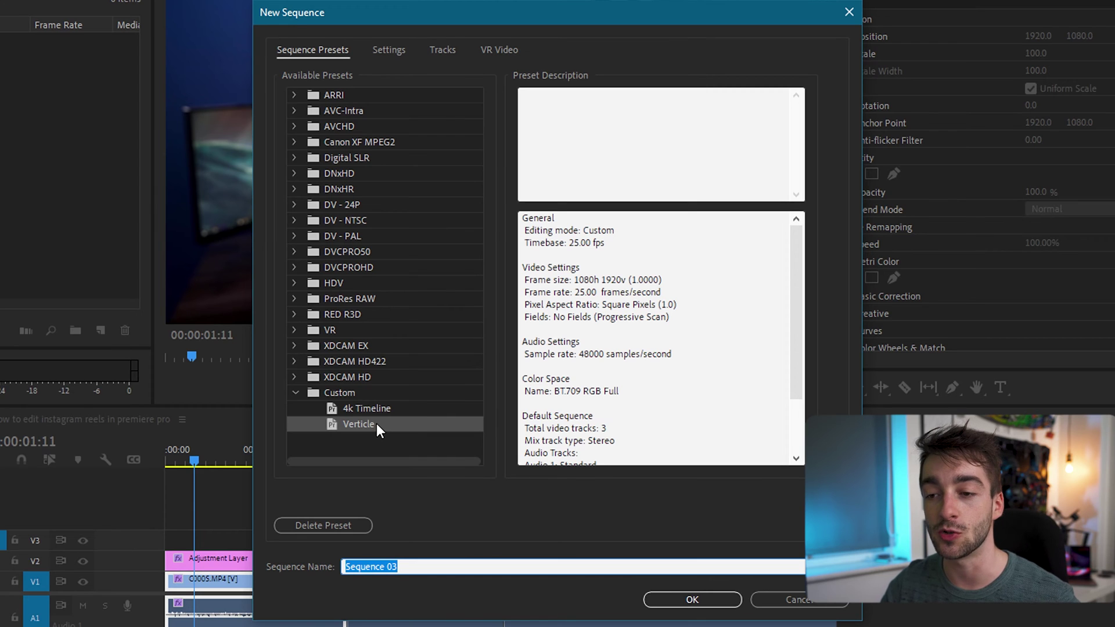
click(379, 52)
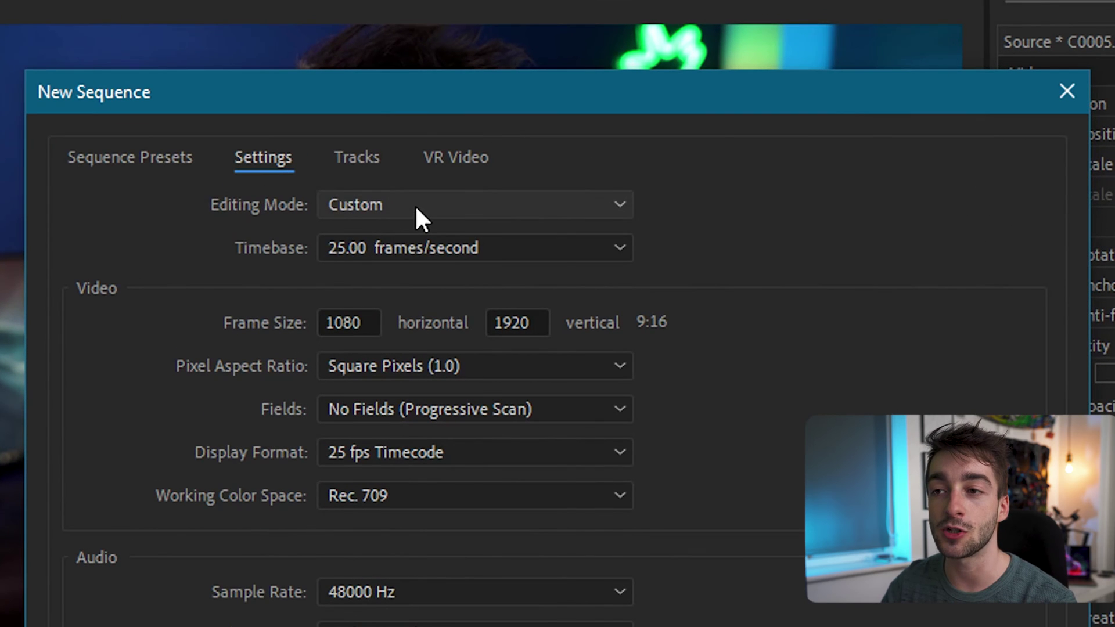
click(505, 254)
click(468, 462)
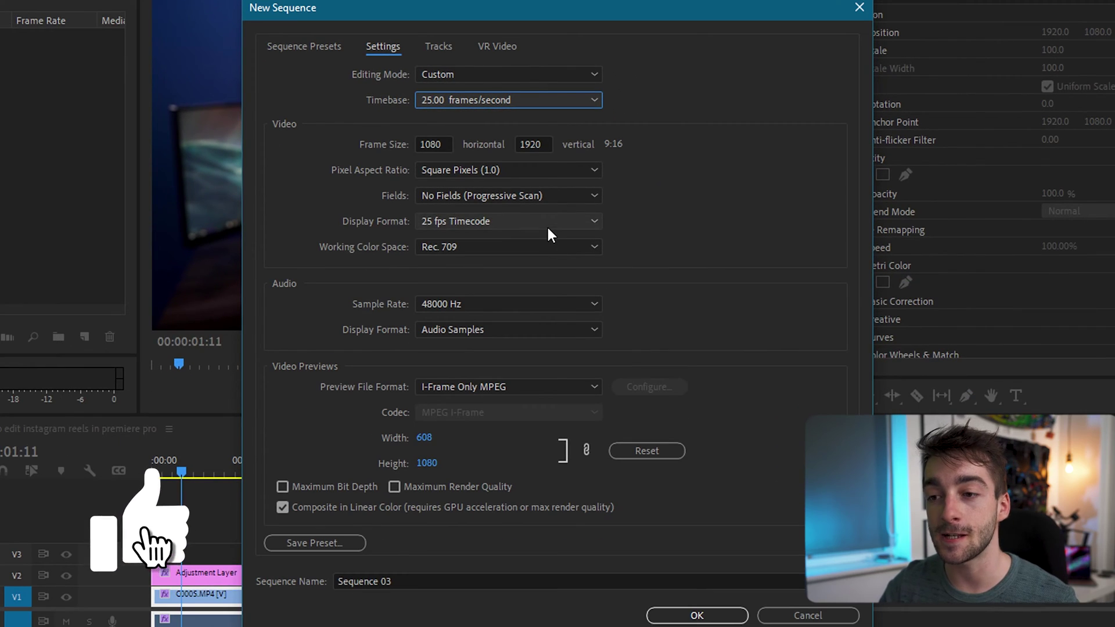
click(443, 581)
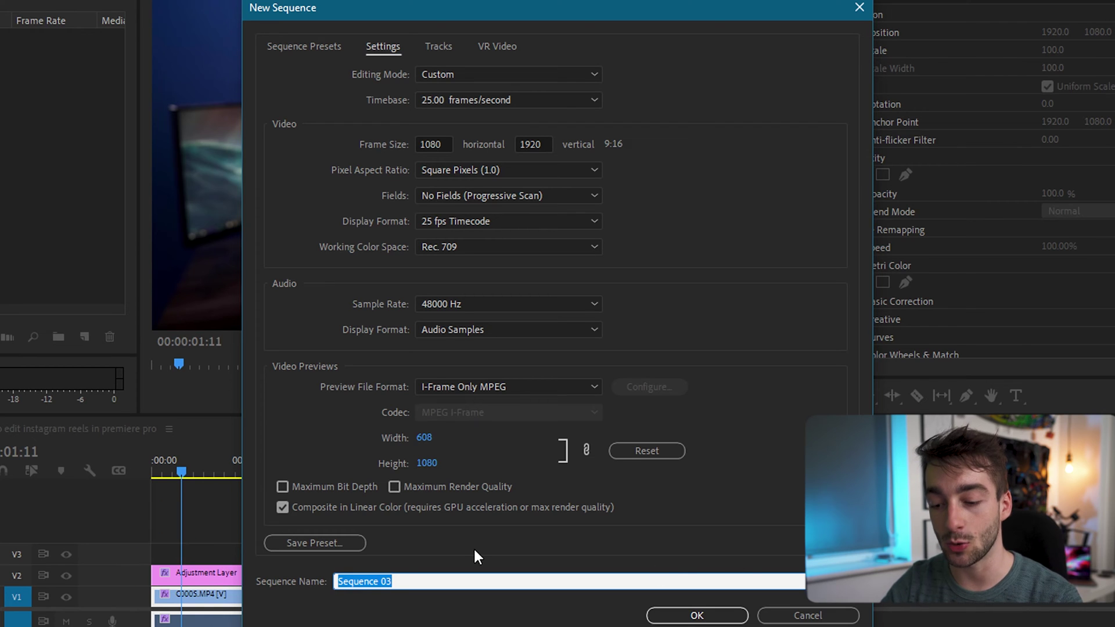
text(PRO)
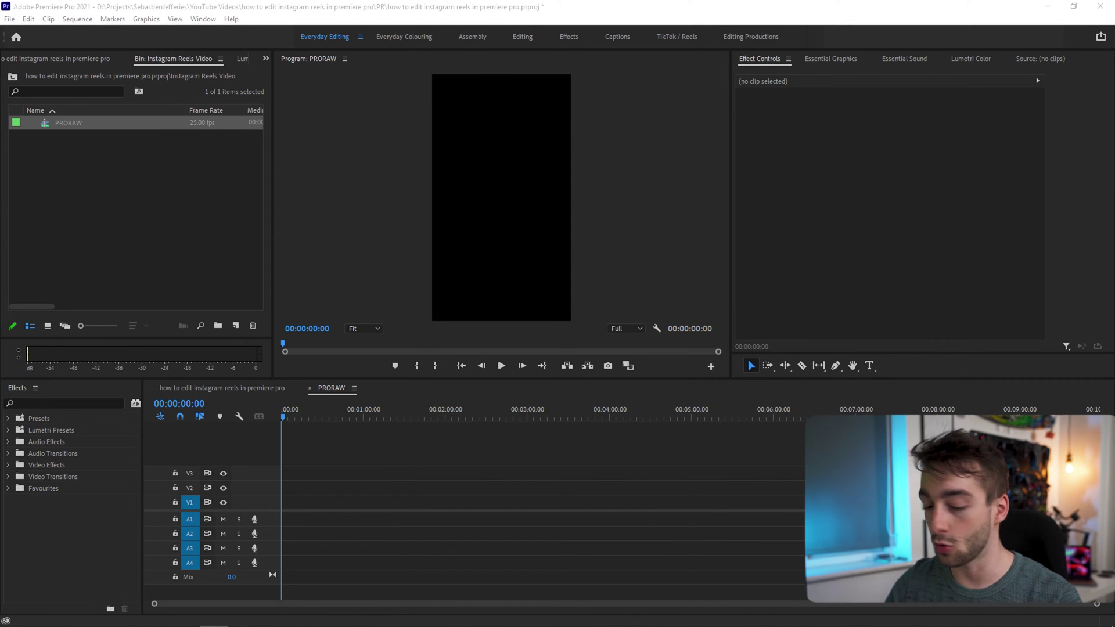
Import the four MP4 clips and add C0003 to PRORAW, keeping the existing vertical settings
drag(567, 287, 131, 212)
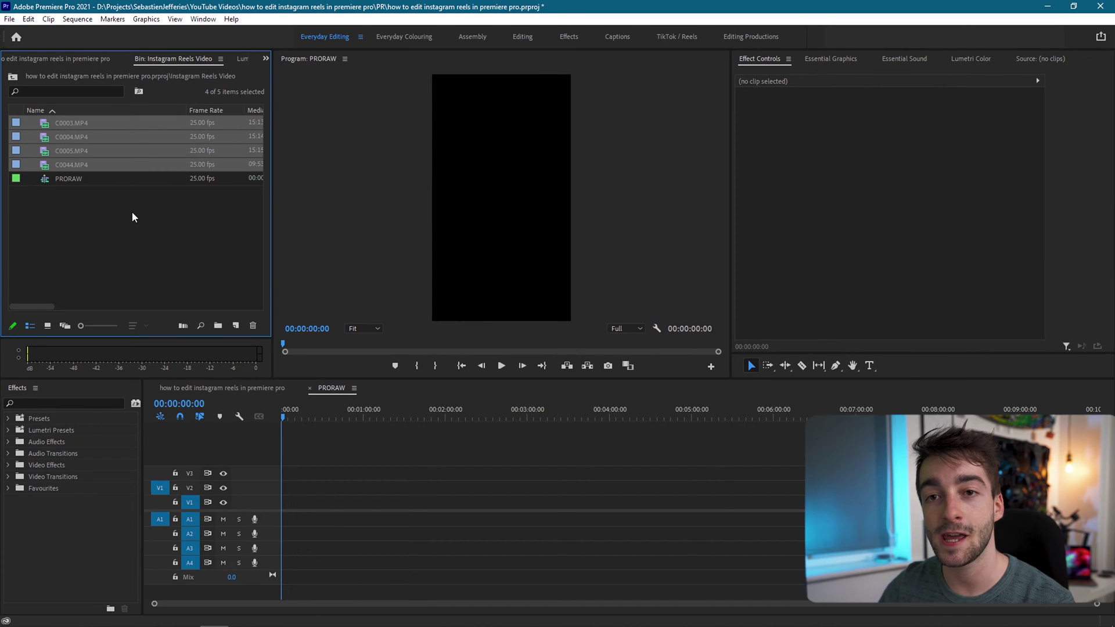
click(127, 218)
drag(71, 127, 292, 509)
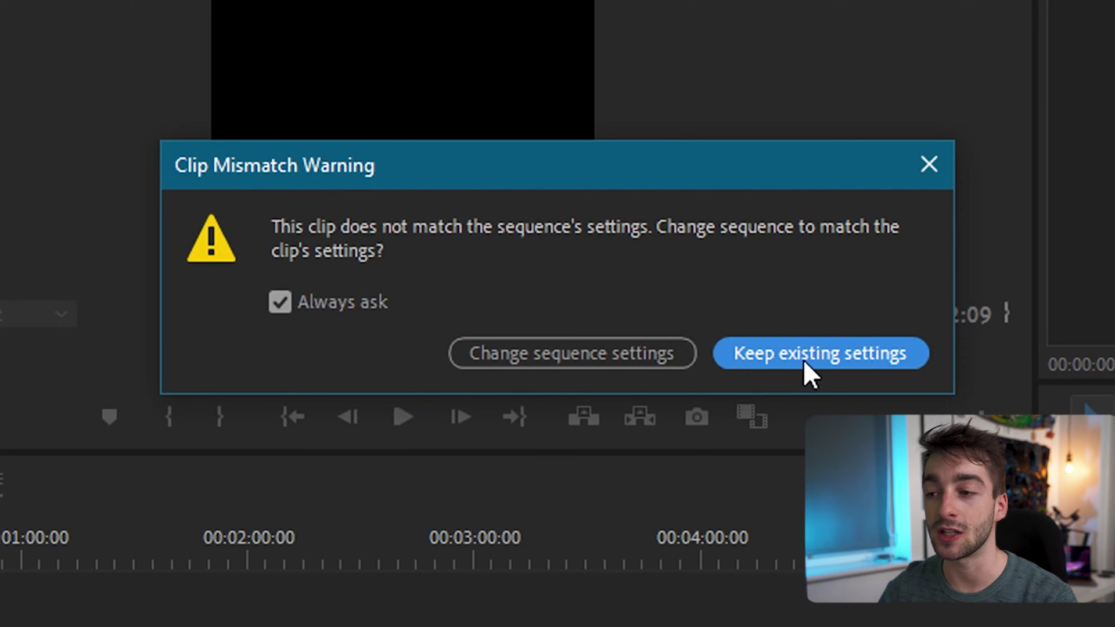
click(803, 358)
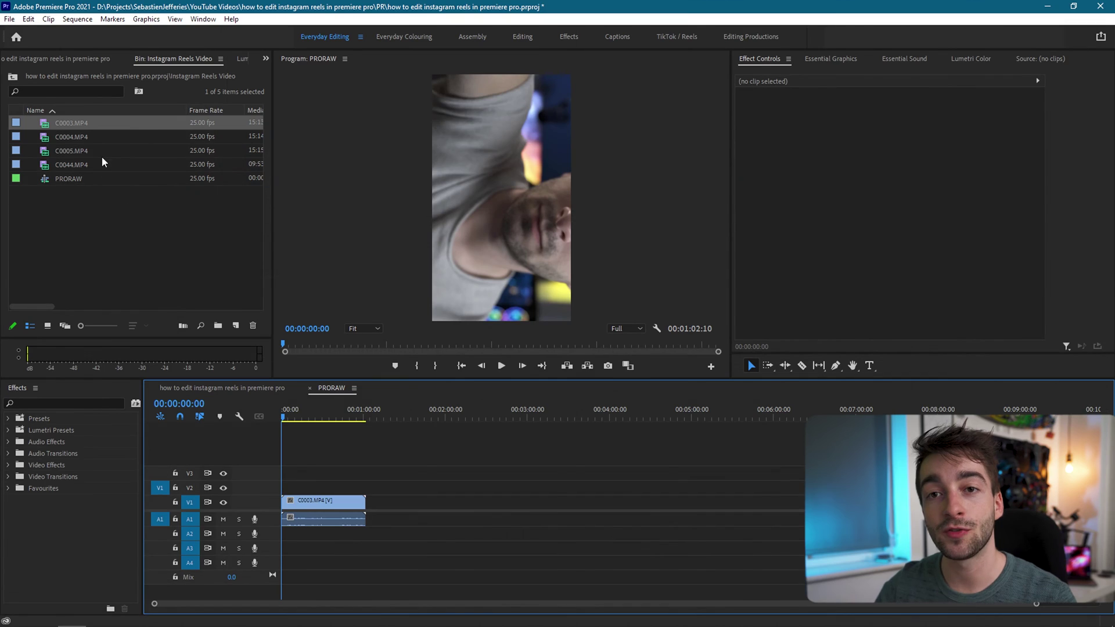
Place C0004, C0005 and C0044 on the timeline after C0003
click(87, 139)
shift+click(75, 164)
drag(68, 140, 552, 514)
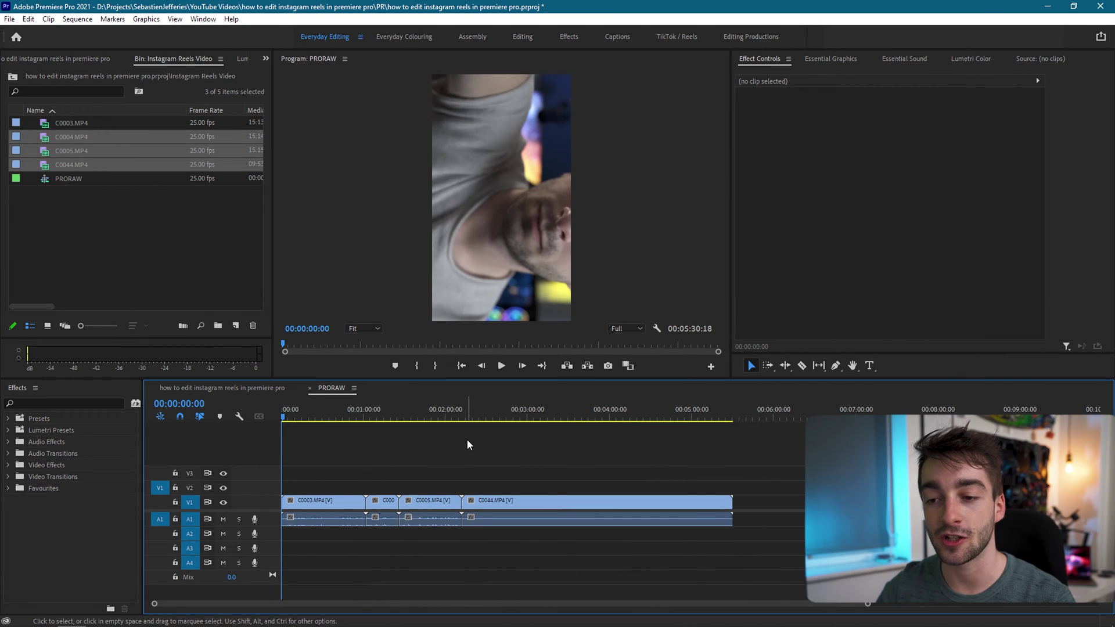
click(351, 416)
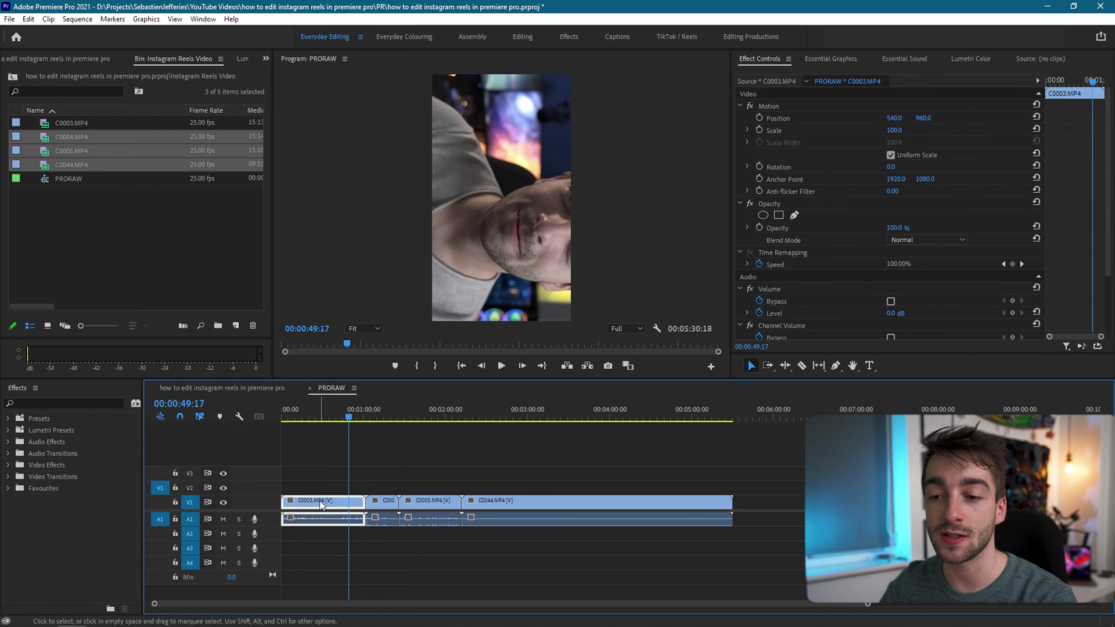
Set the first clip's Scale to 50 and Rotation to -90 in Effect Controls
click(899, 129)
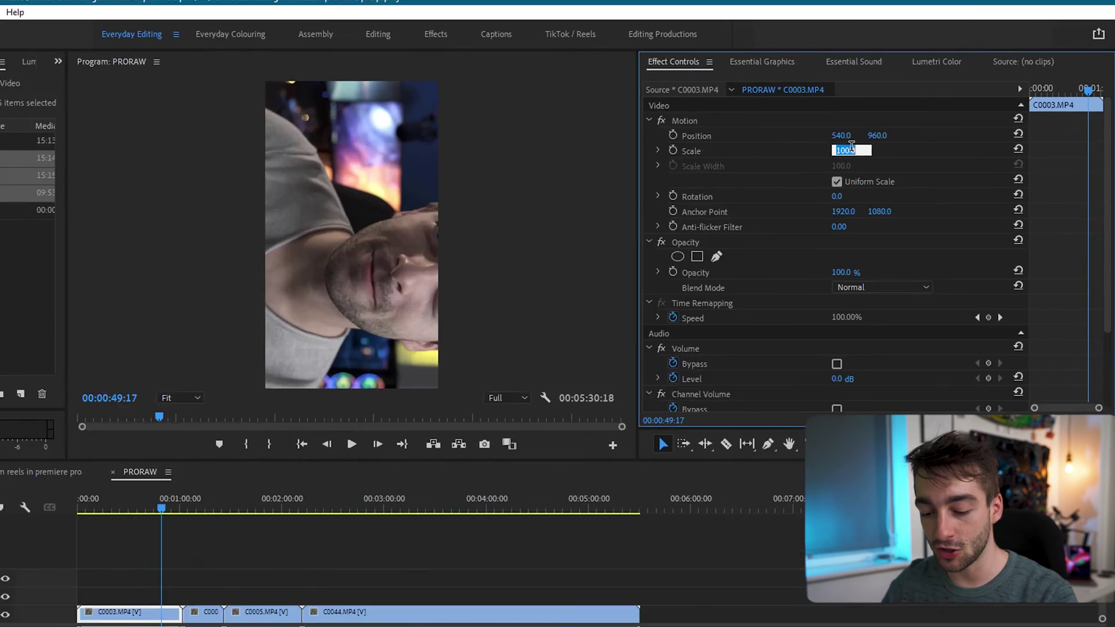
text(5)
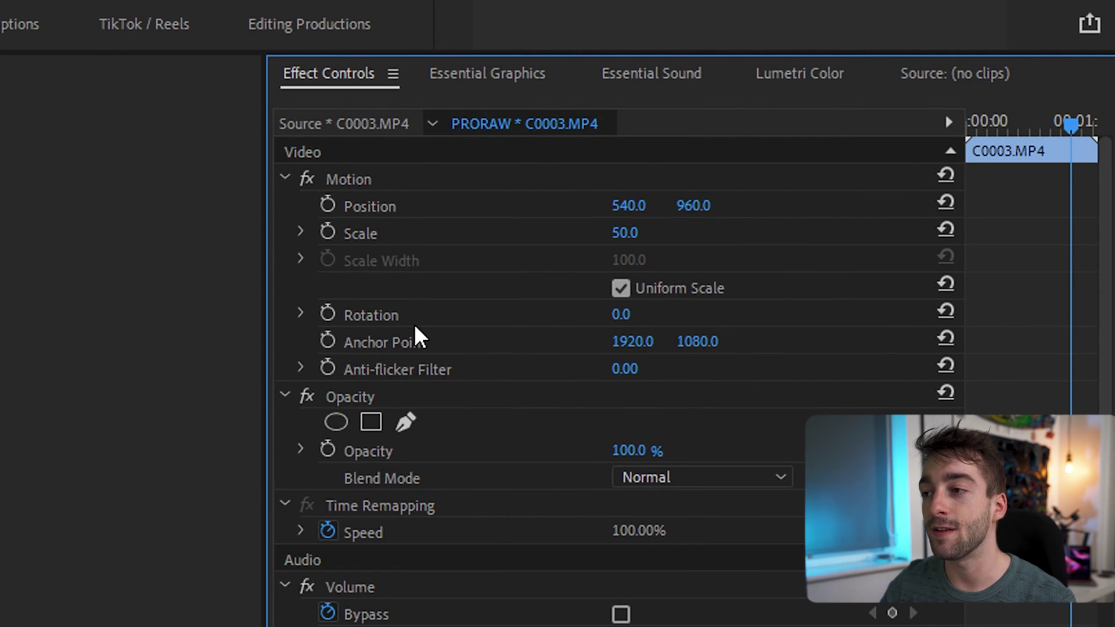
click(620, 312)
text(90)
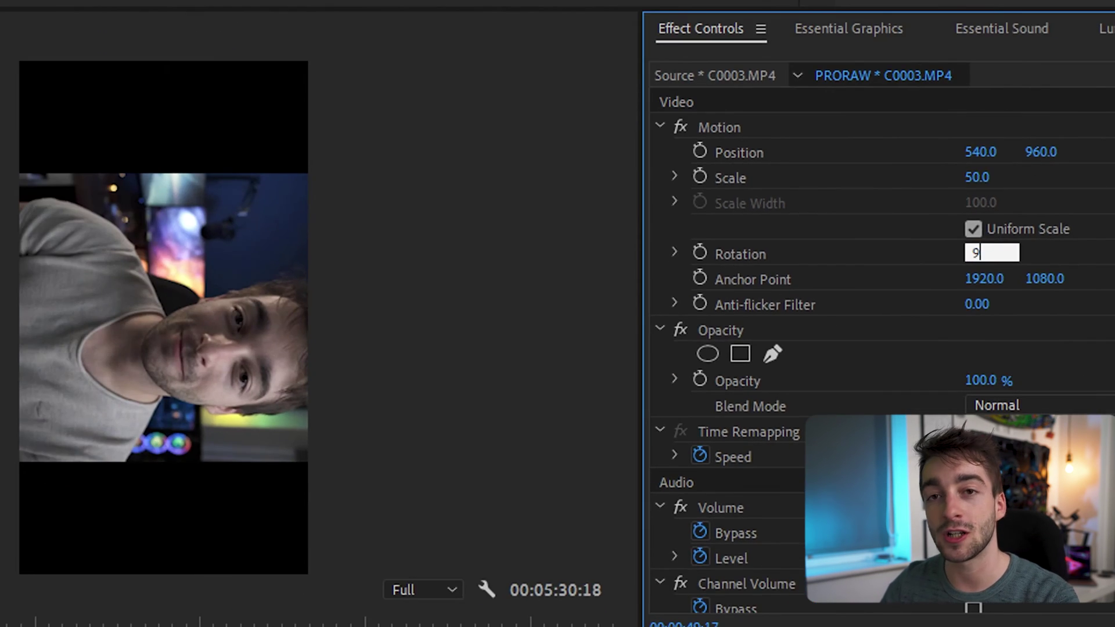
key(Return)
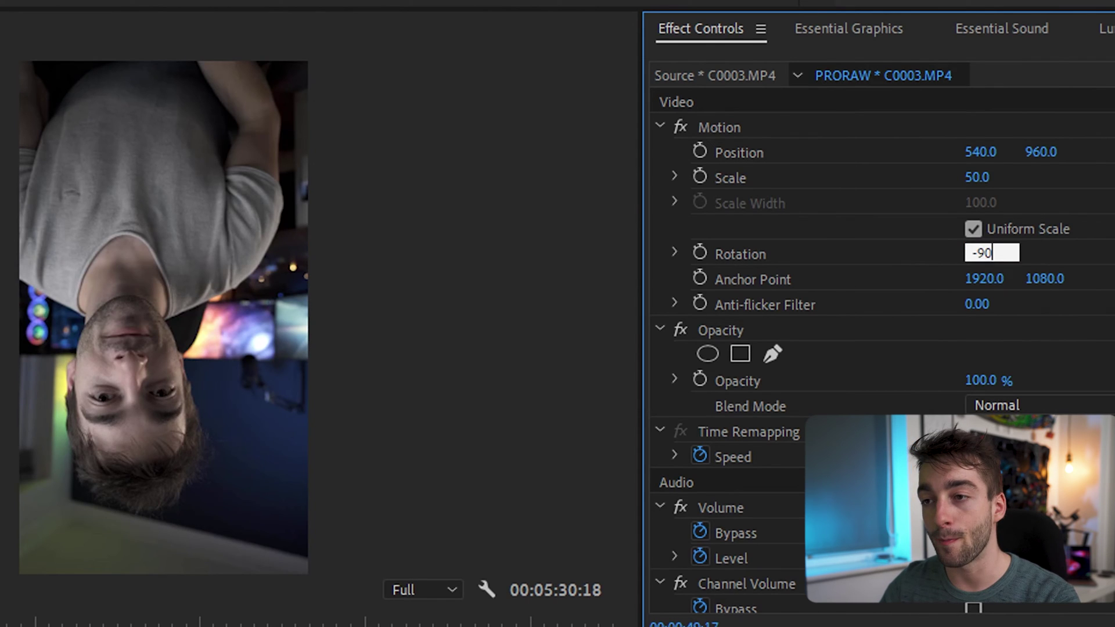
key(Return)
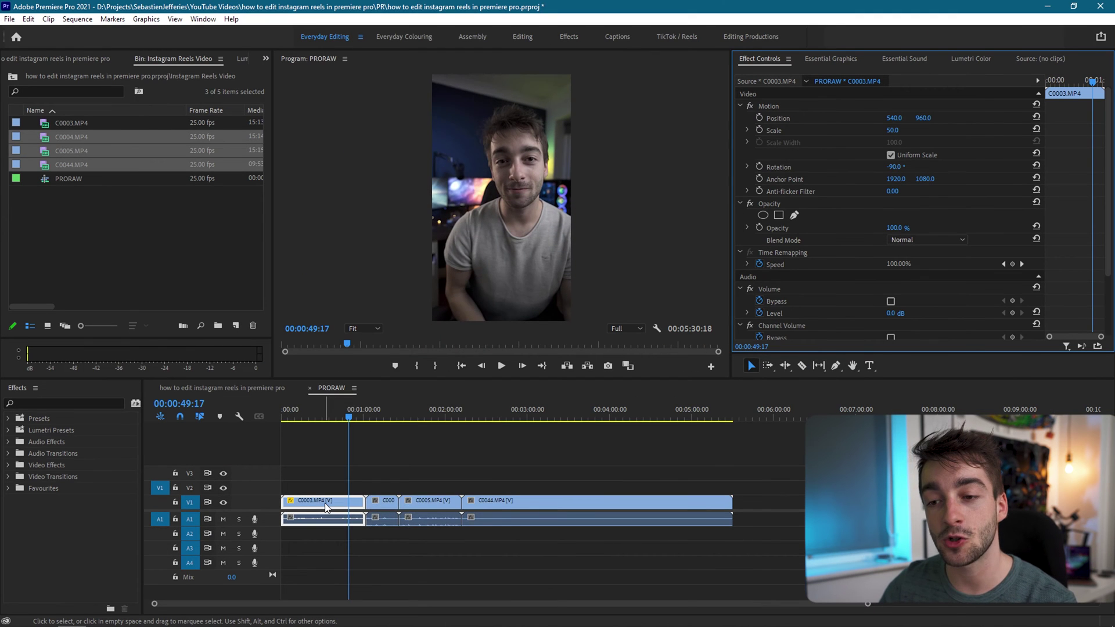
Copy C0003 and paste its Motion attributes onto the other three clips
right_click(327, 502)
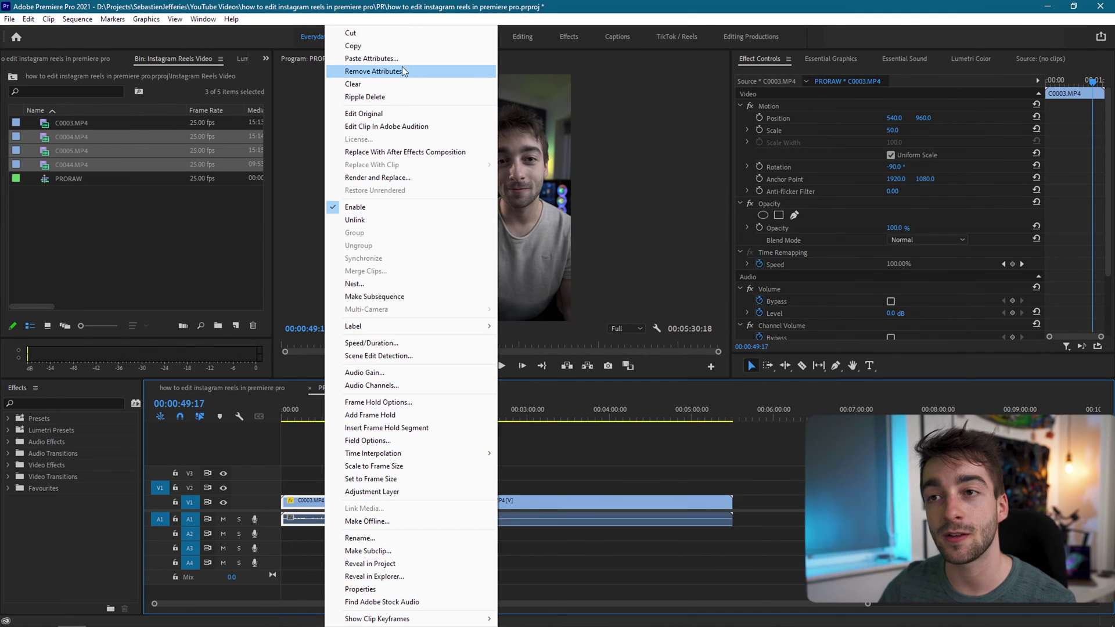
key(Escape)
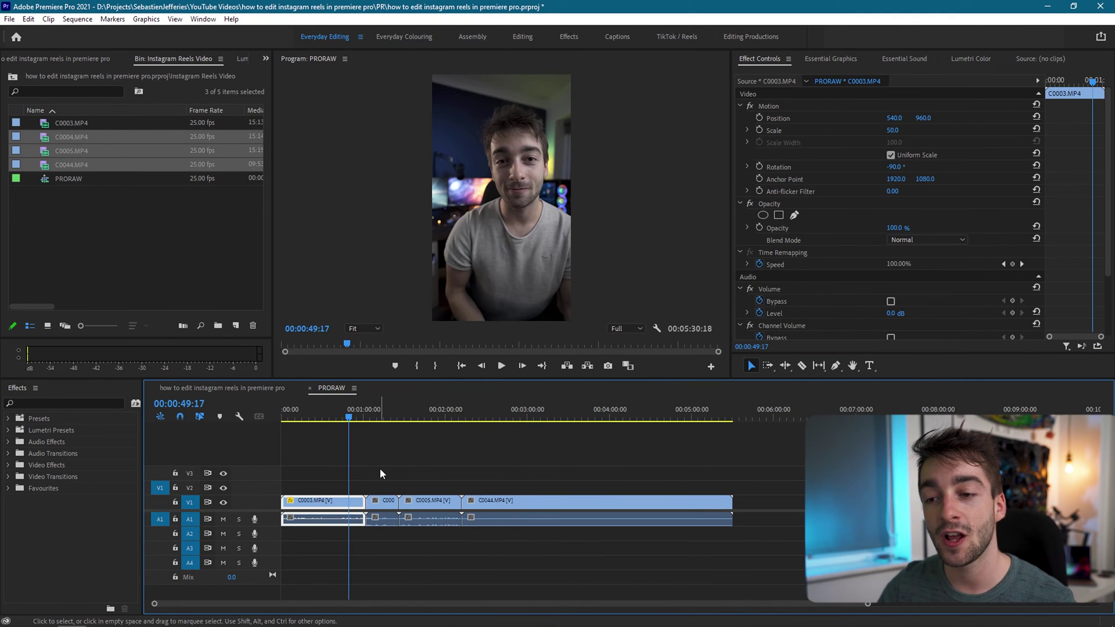
drag(381, 474, 586, 540)
right_click(493, 510)
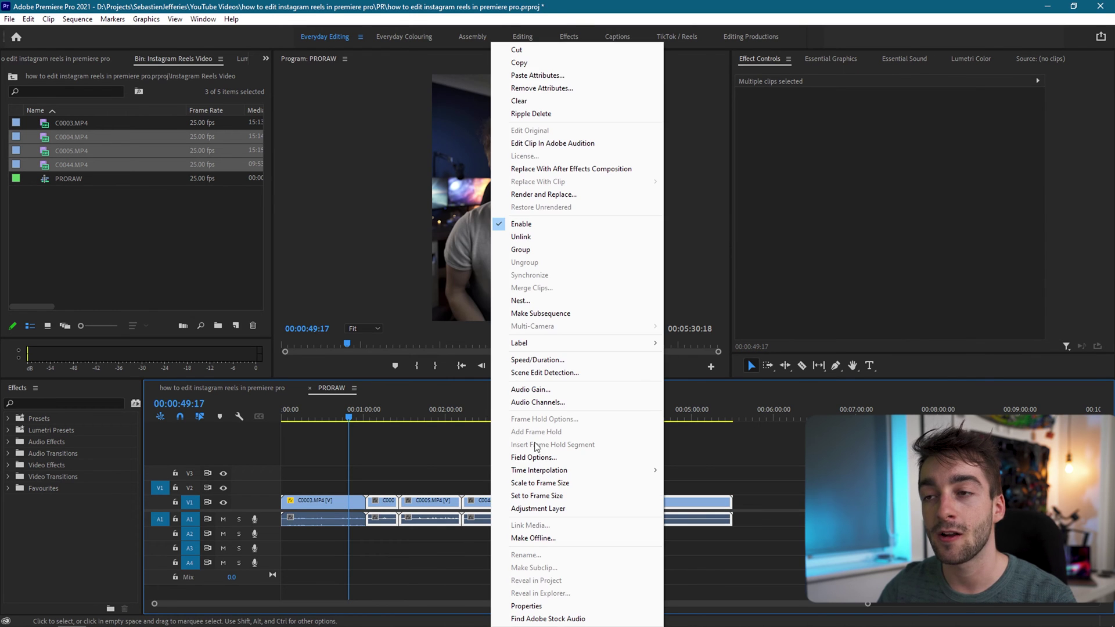
click(531, 75)
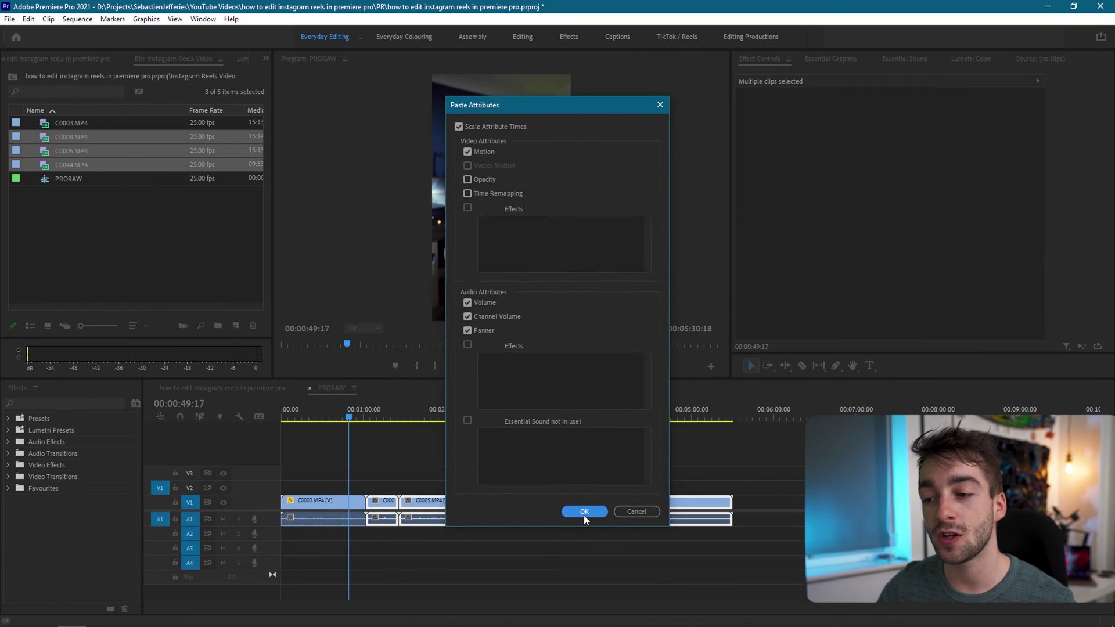
click(583, 511)
Check the framing of C0003, C0004, C0005 and C0044 in the vertical frame
click(326, 415)
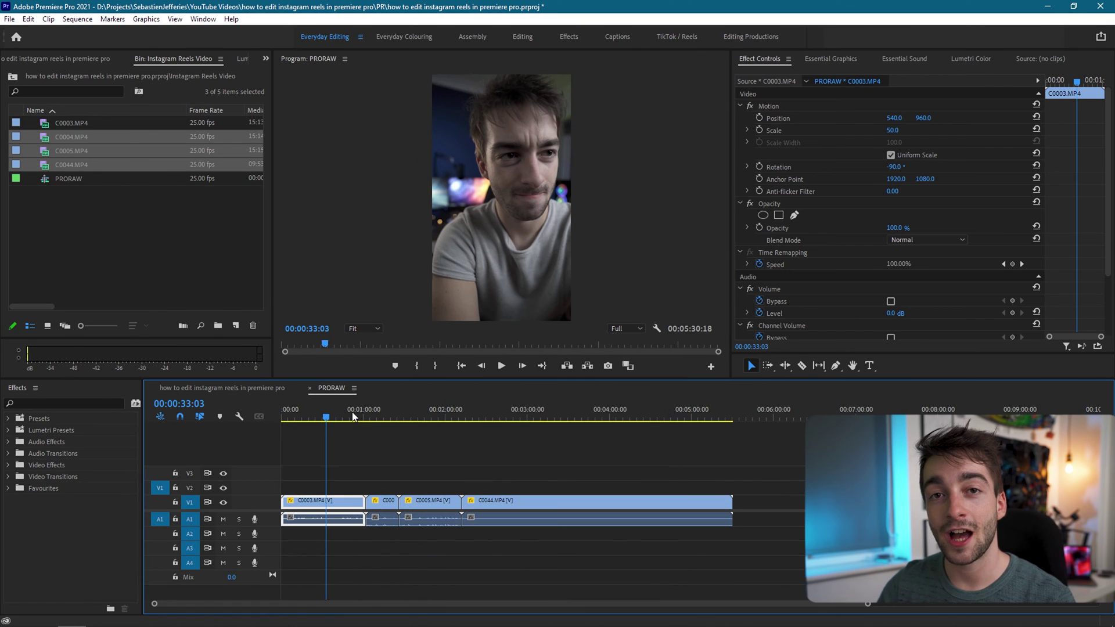
click(378, 418)
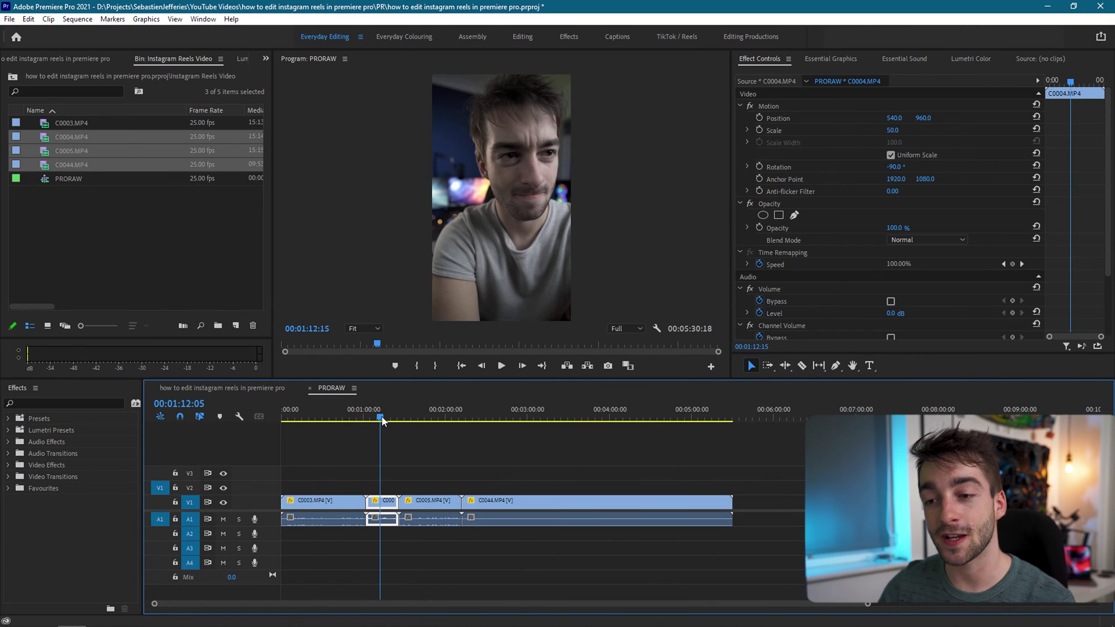
click(437, 417)
click(519, 417)
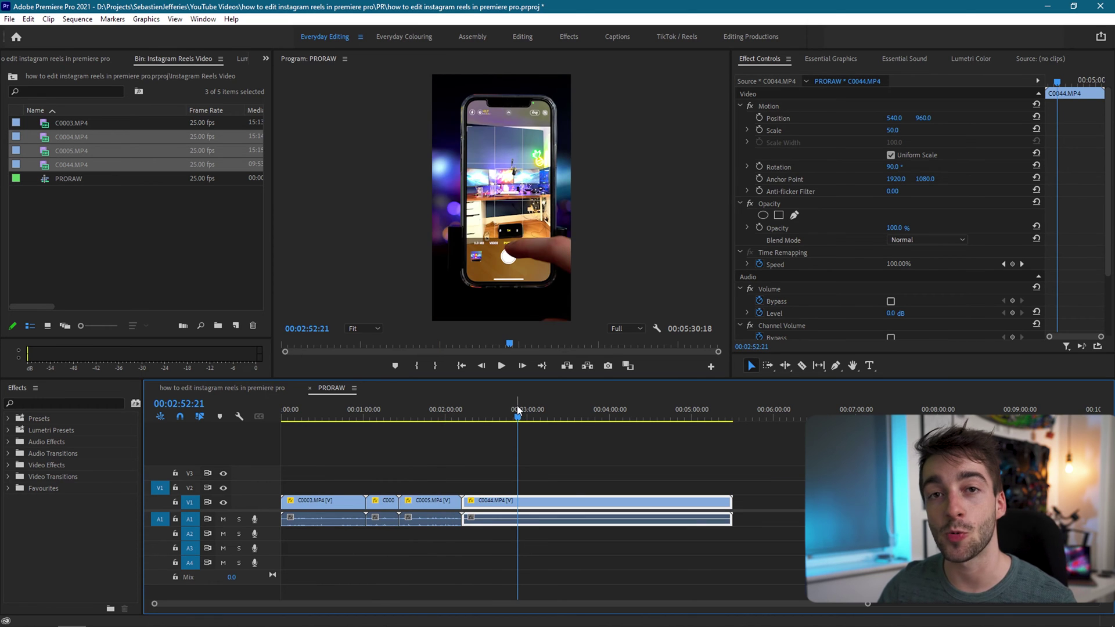
Expand the A1 and V1 tracks so the clip thumbnails show
click(517, 441)
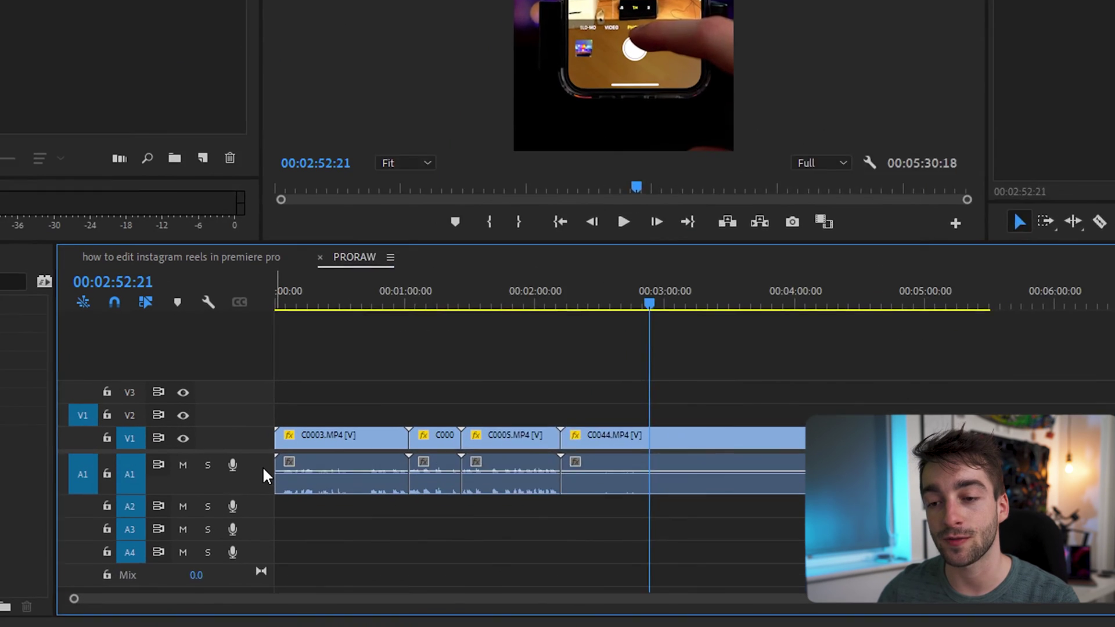
double_click(270, 517)
double_click(246, 413)
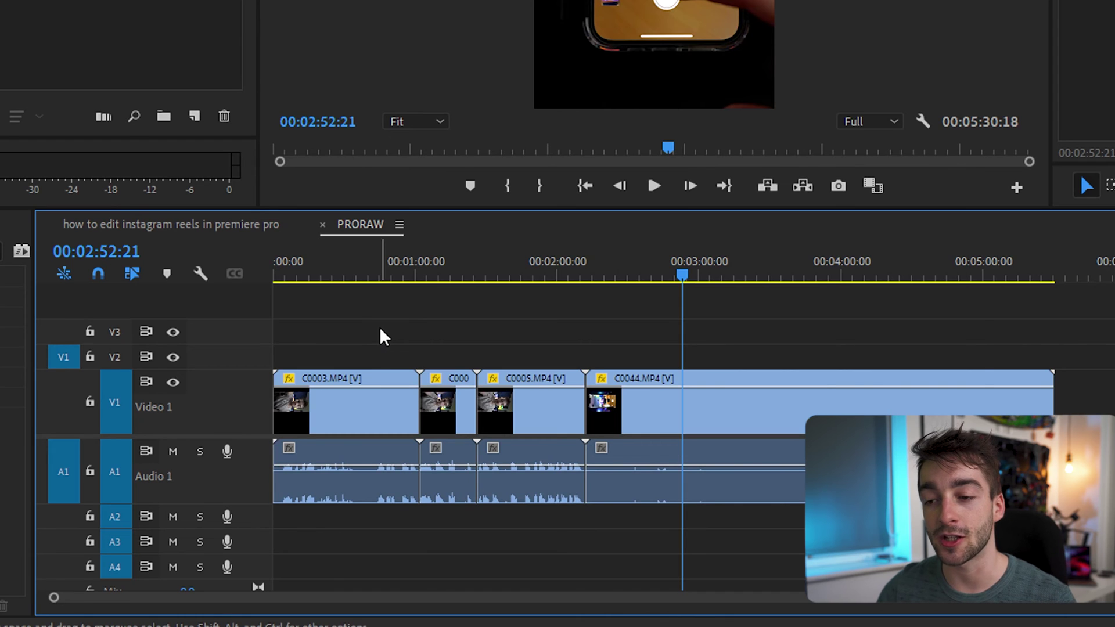
scroll(545, 456, up, 5)
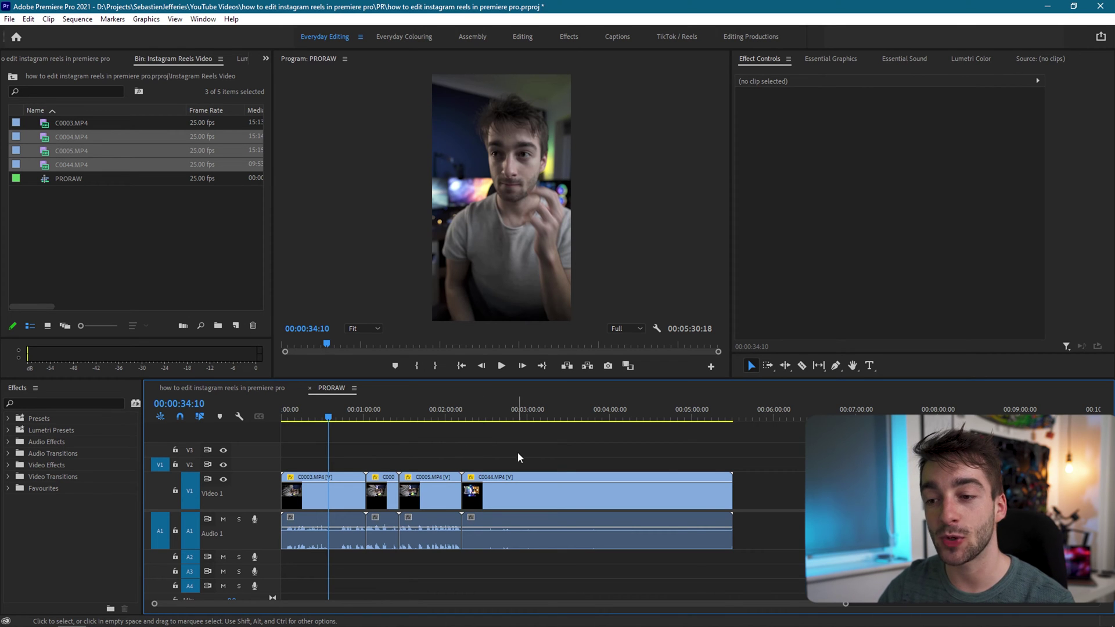
Select the C0044 clip on the timeline
drag(518, 452, 390, 501)
drag(446, 437, 291, 494)
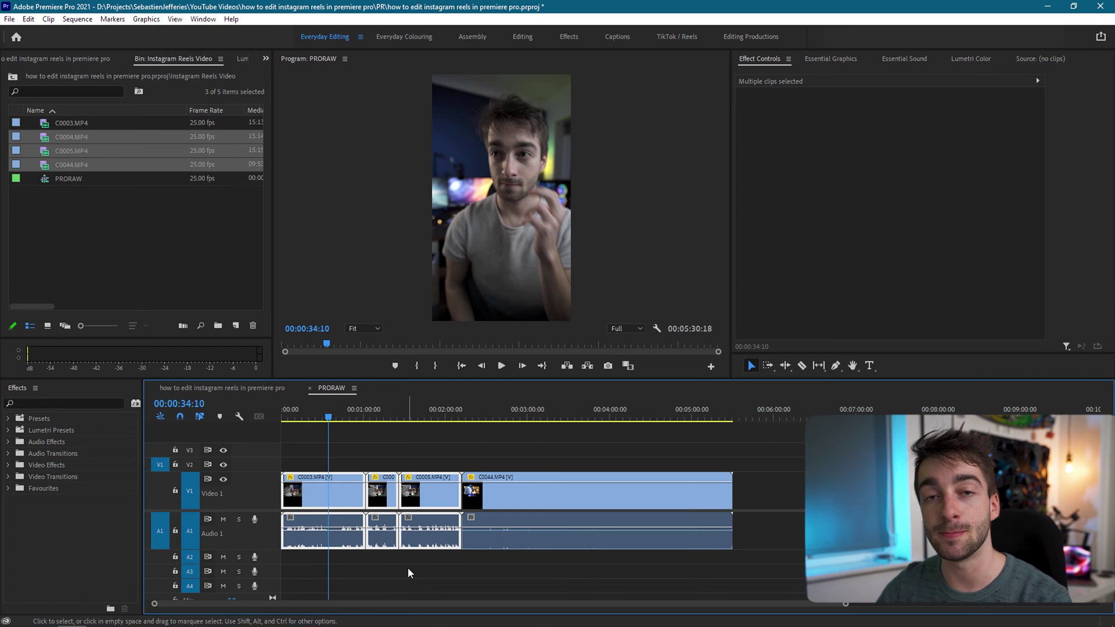
click(459, 561)
click(489, 414)
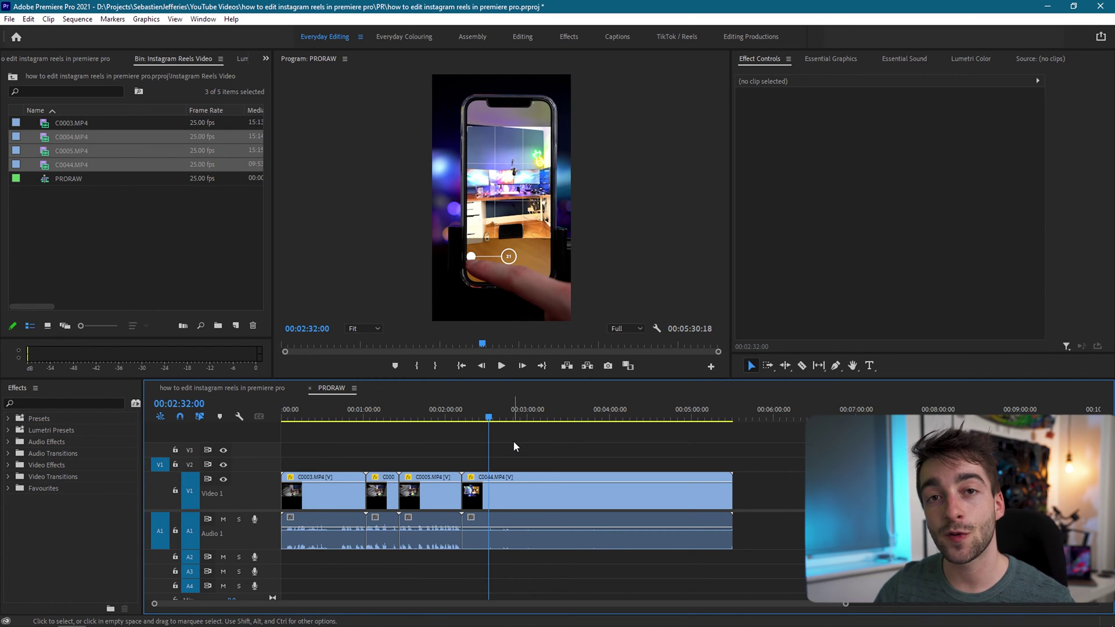
click(482, 414)
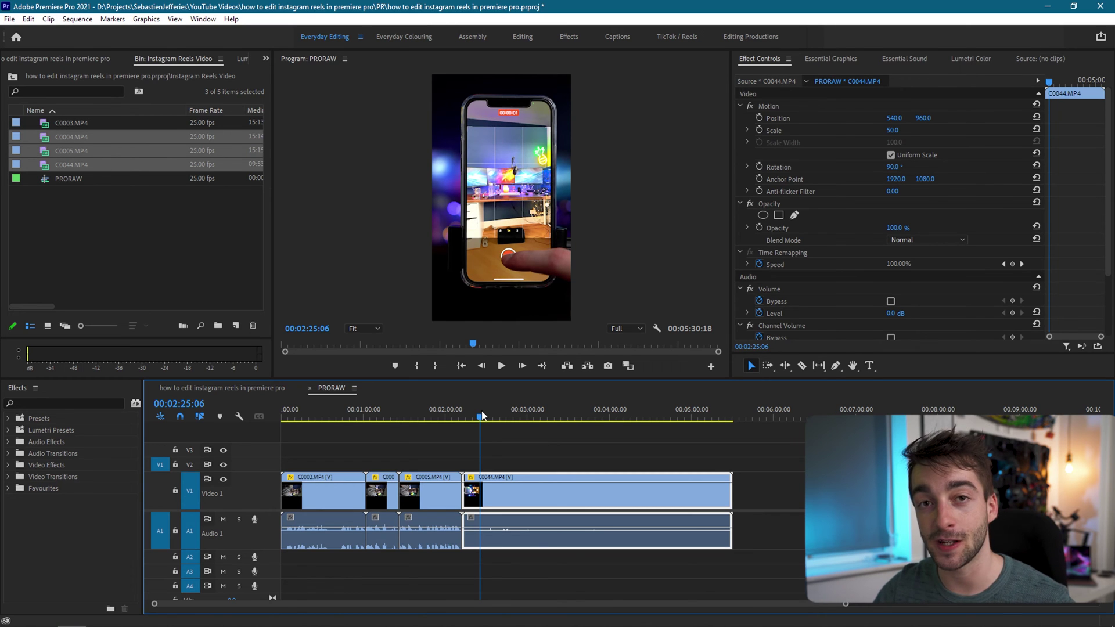
Move C0044 later to leave a gap before it, and zoom the timeline in
drag(516, 500, 607, 503)
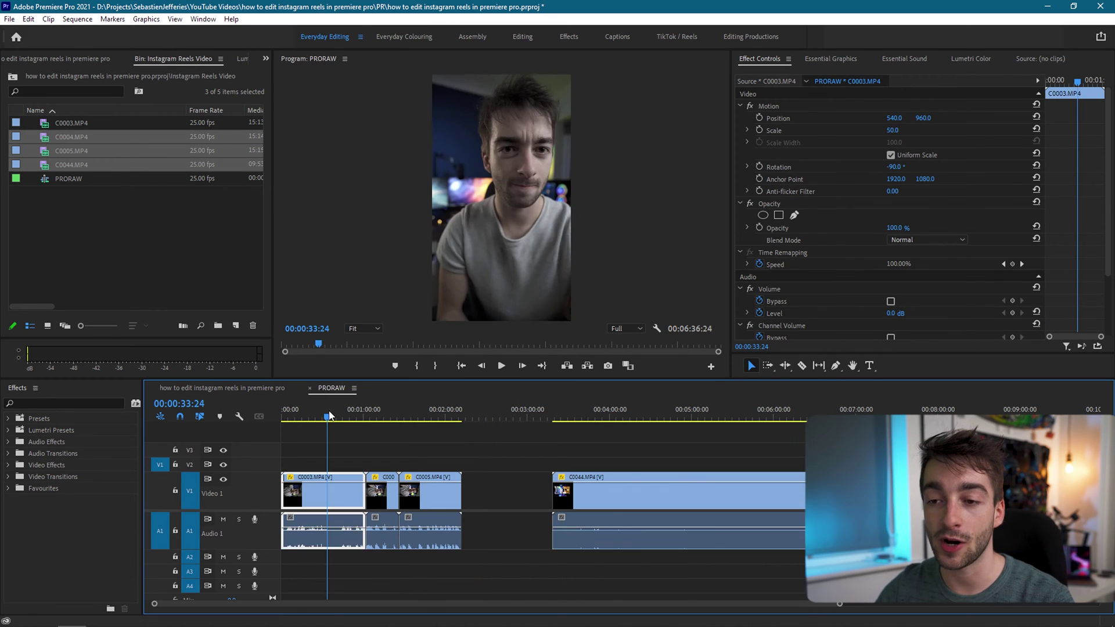
key(=)
key(=)
click(688, 455)
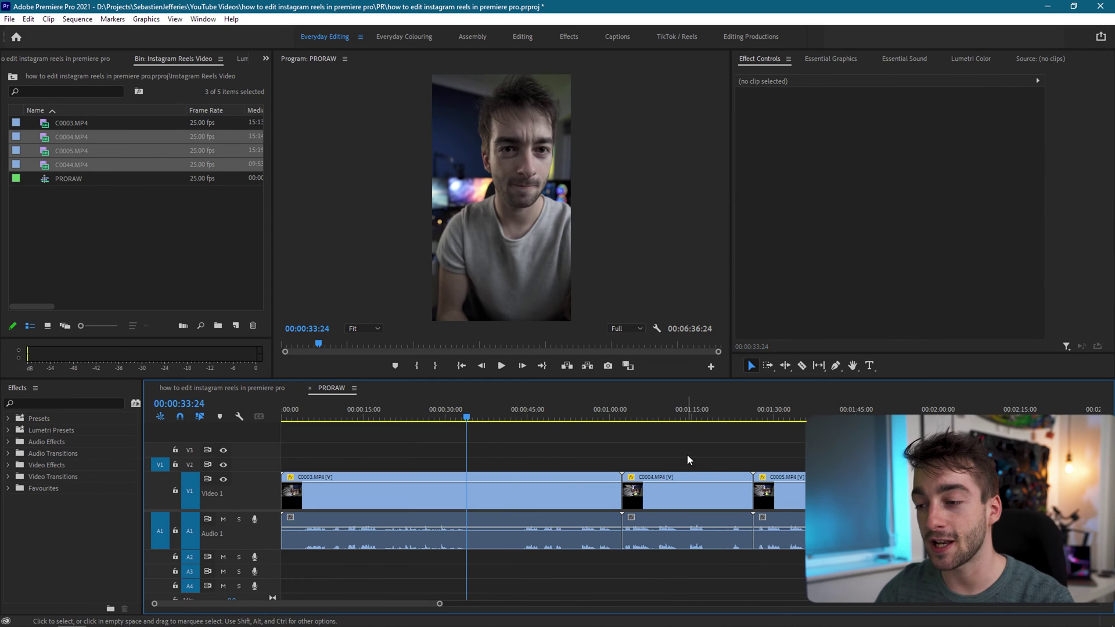
drag(800, 454, 484, 441)
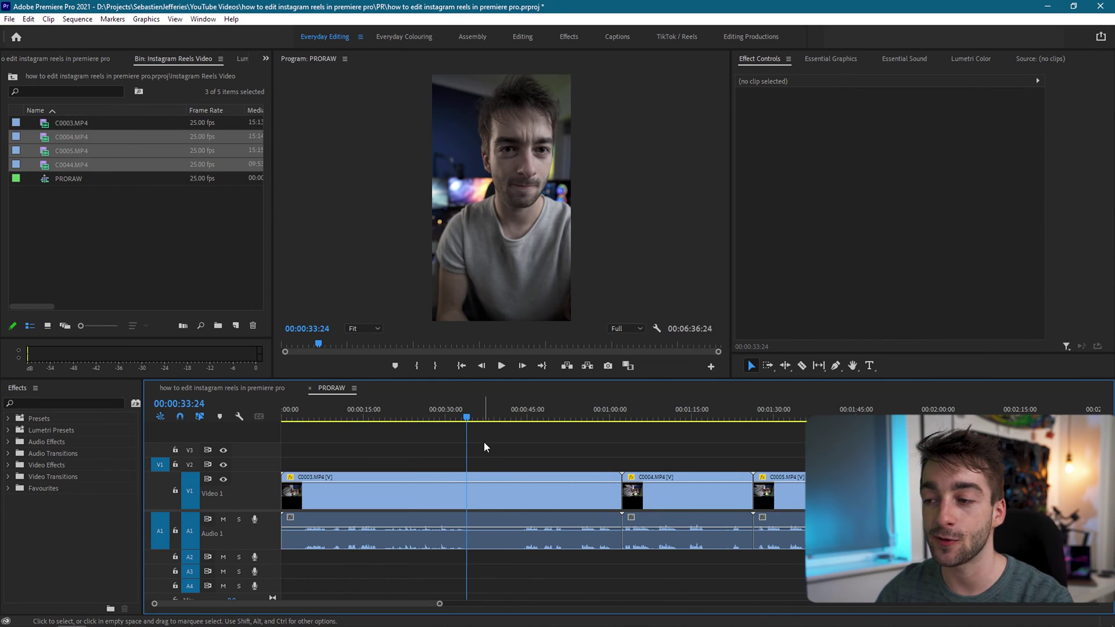
Razor out the short unwanted piece of C0003 and ripple-delete the resulting gap
click(802, 366)
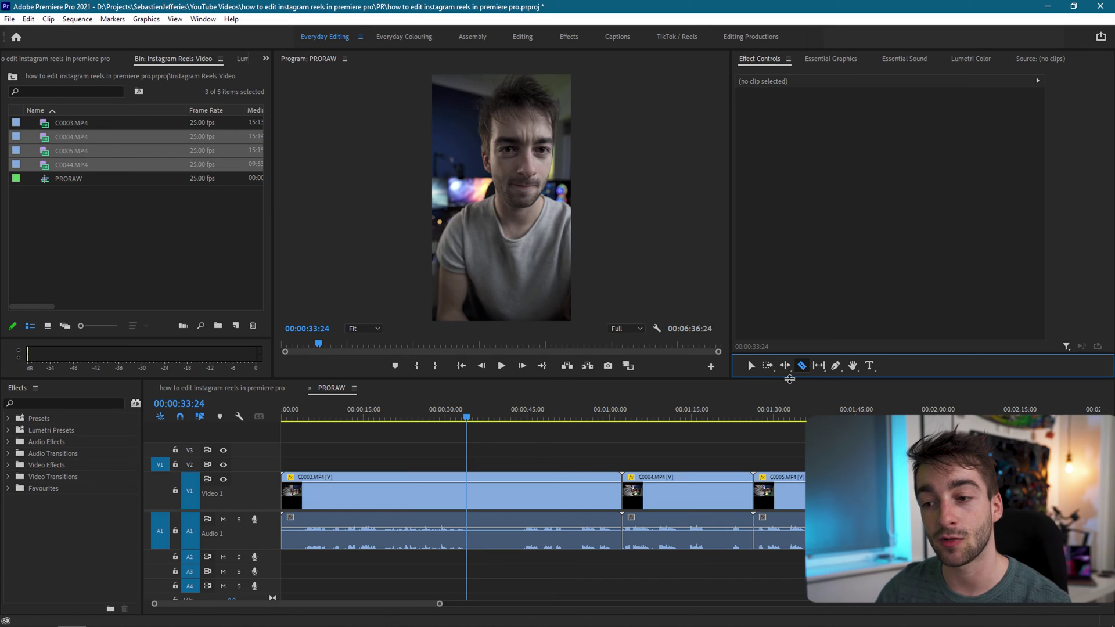
click(523, 501)
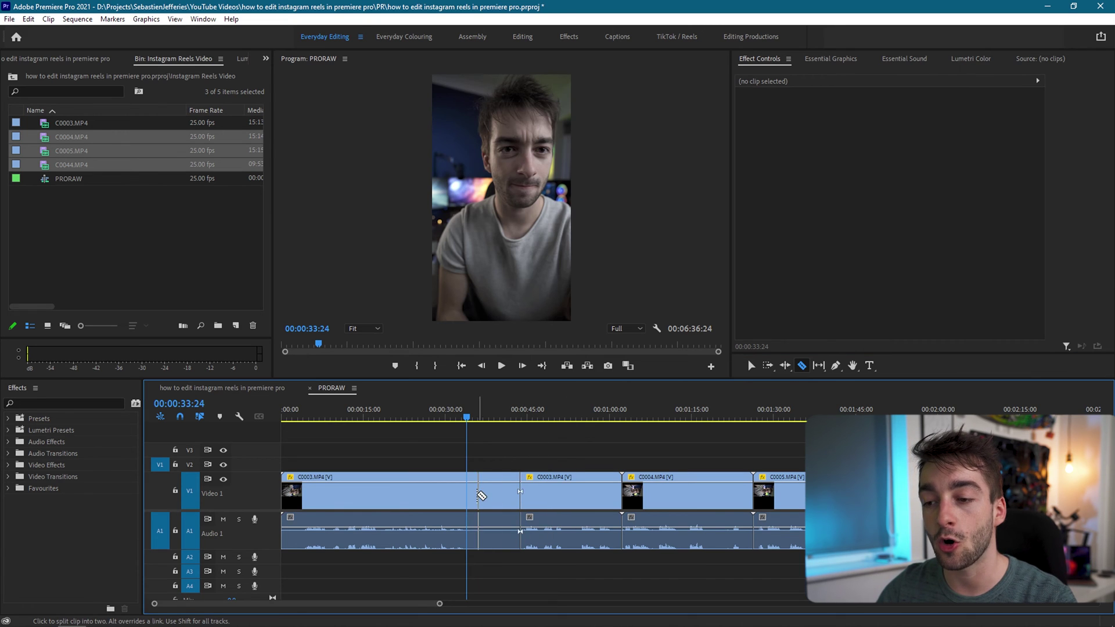
click(467, 496)
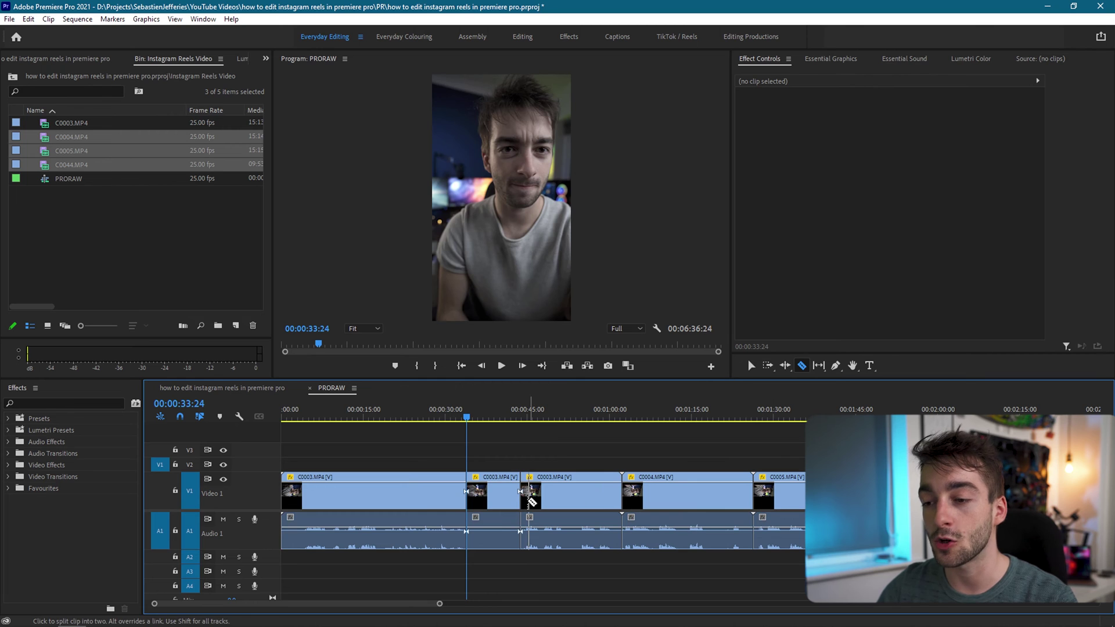
click(751, 366)
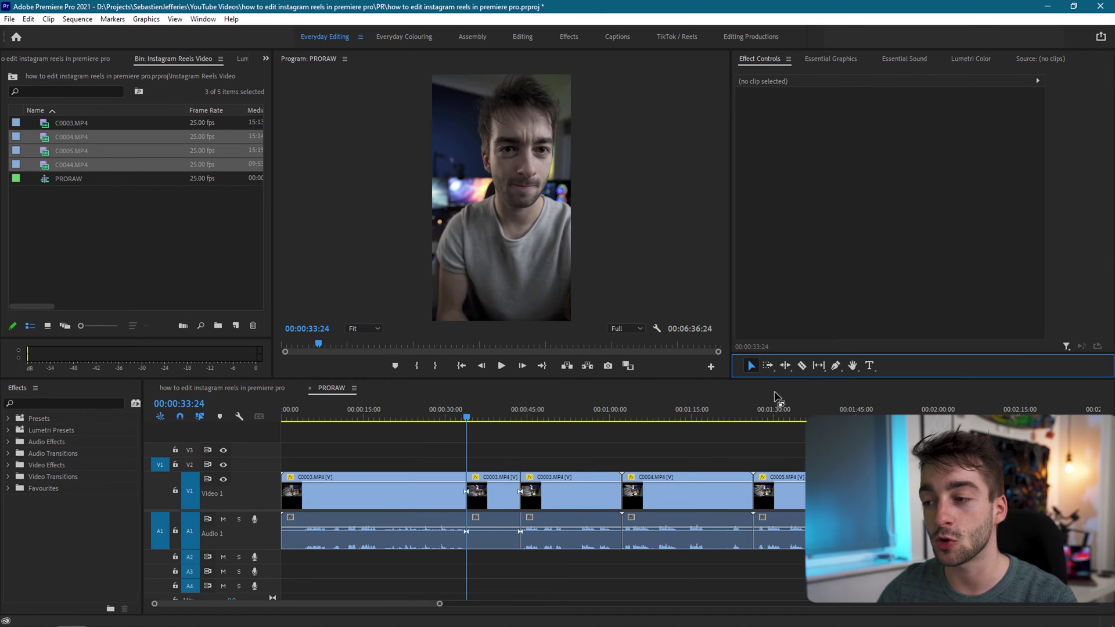
click(495, 498)
key(Delete)
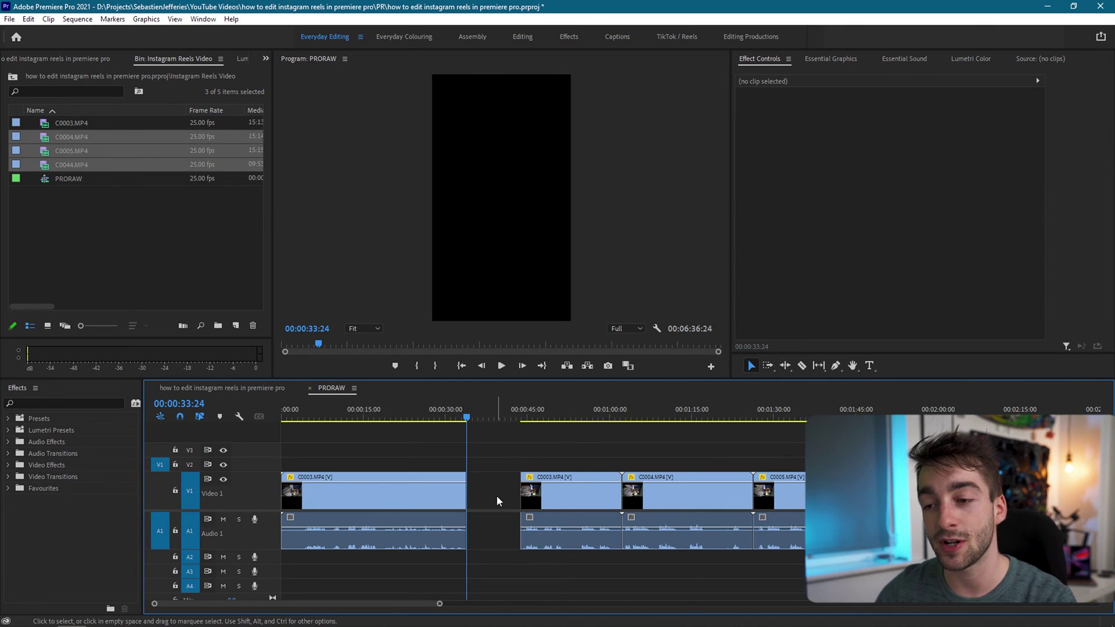
click(496, 496)
key(Delete)
Razor out and delete the short unwanted piece of C0004
key(equal)
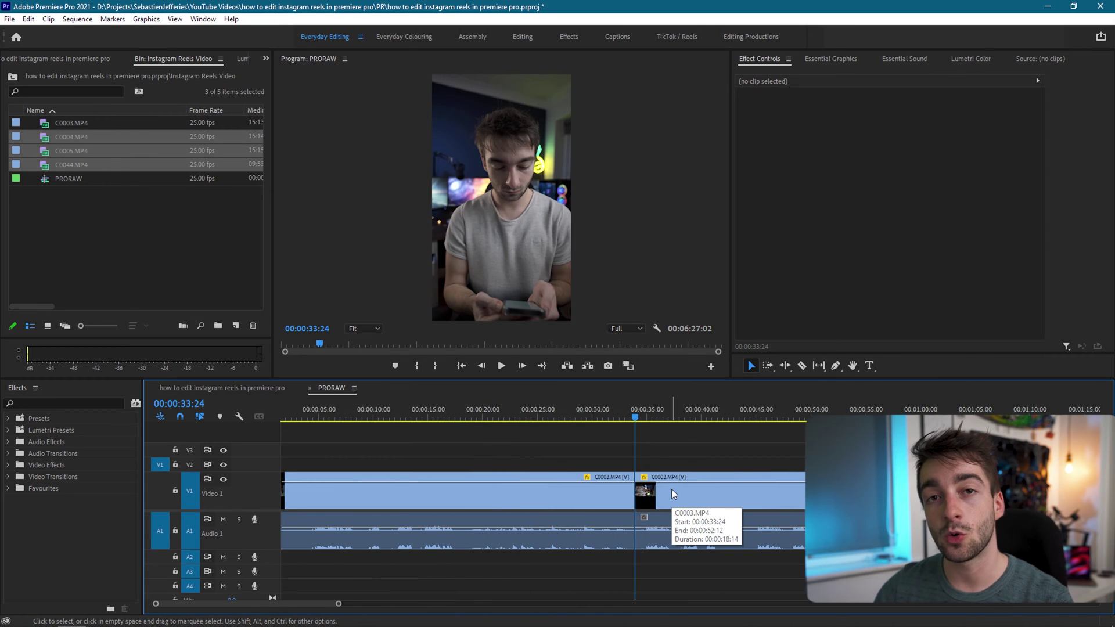
scroll(679, 494, down, 3)
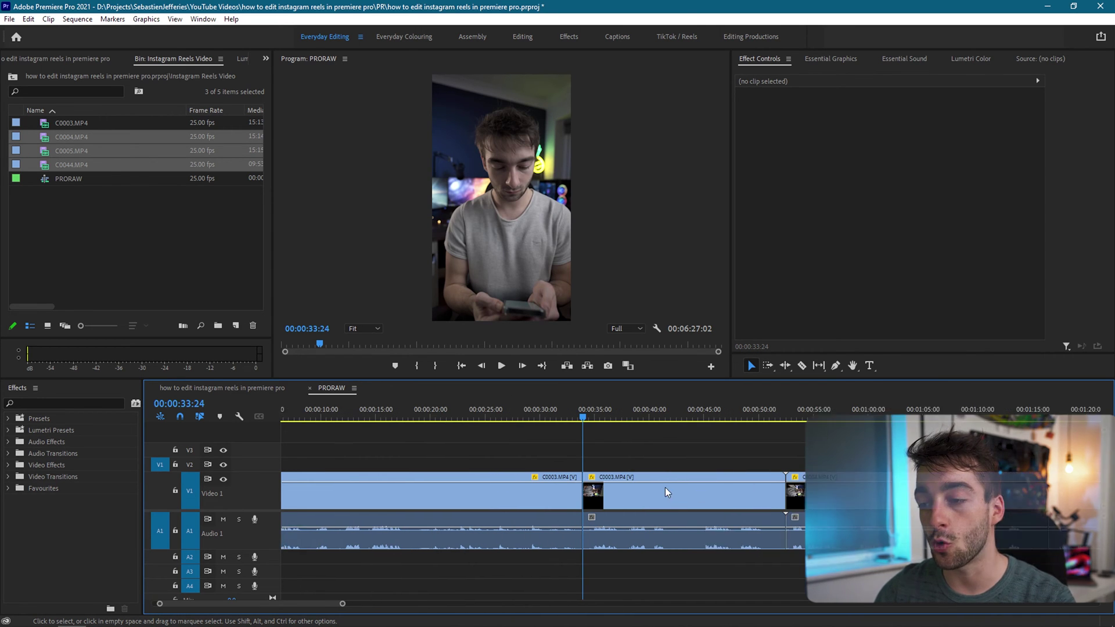
key(c)
click(822, 500)
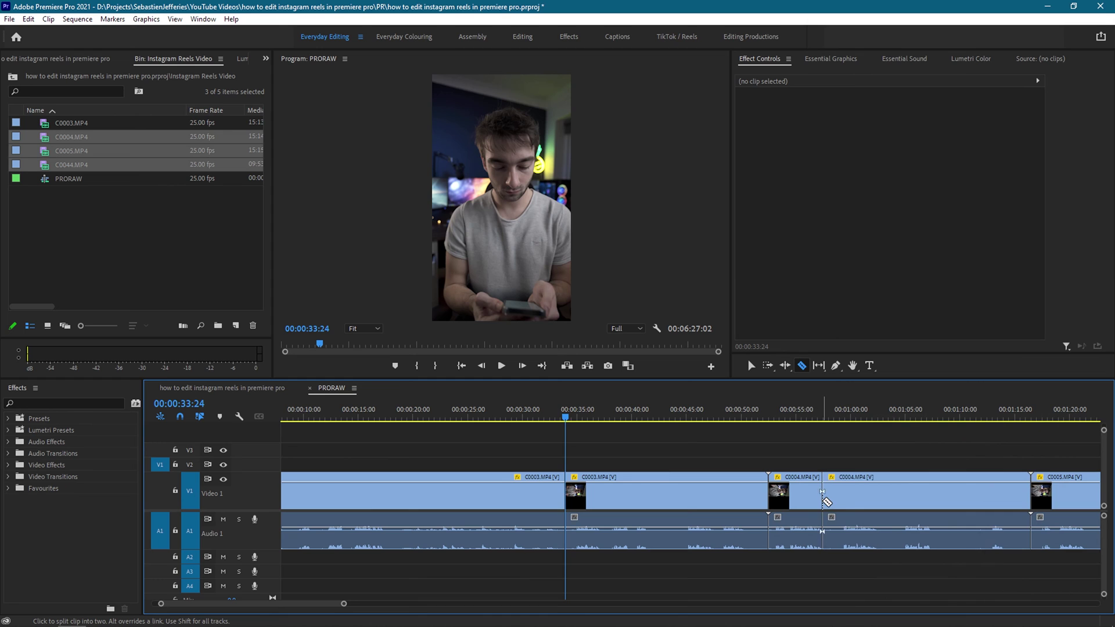
click(838, 499)
key(v)
click(831, 501)
key(Delete)
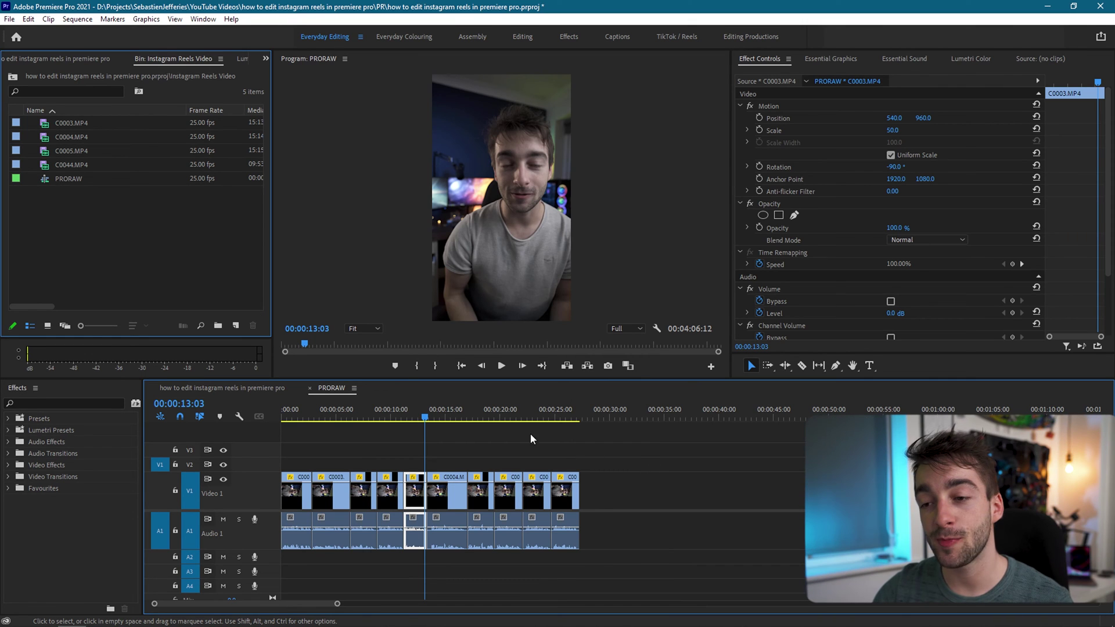
Play the edit from the start and add a marker at the chosen cut point
click(388, 414)
key(Home)
key(space)
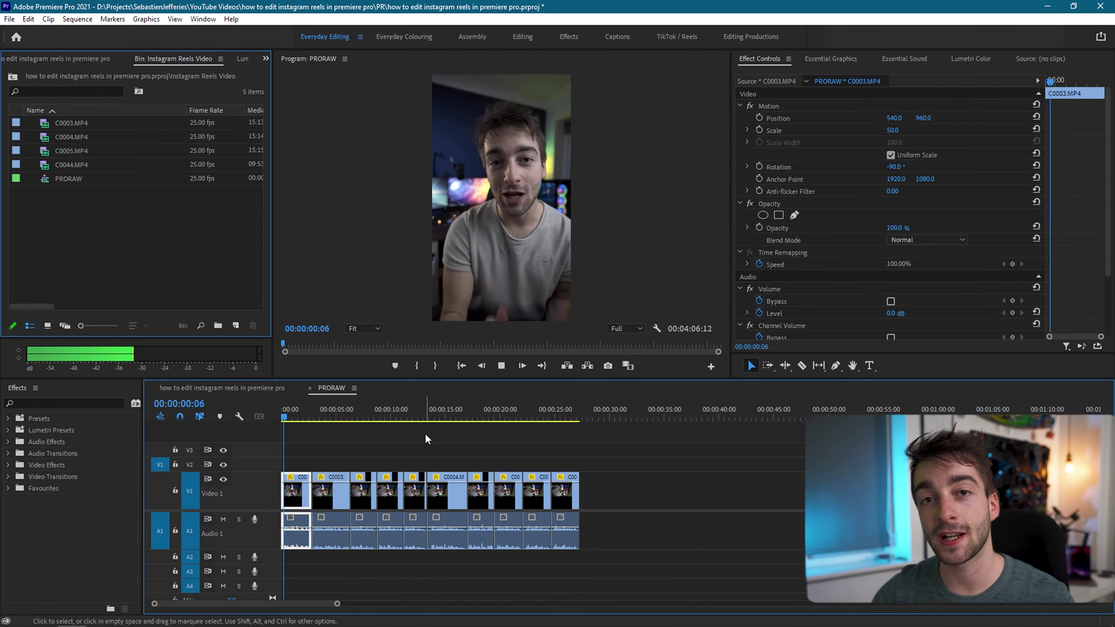
click(413, 445)
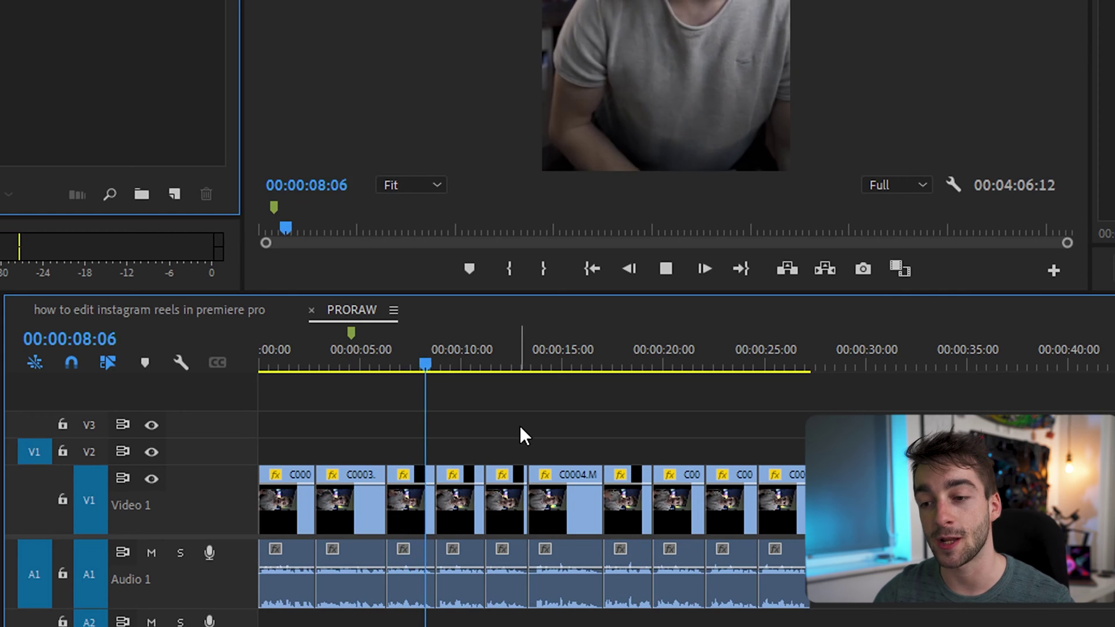
key(m)
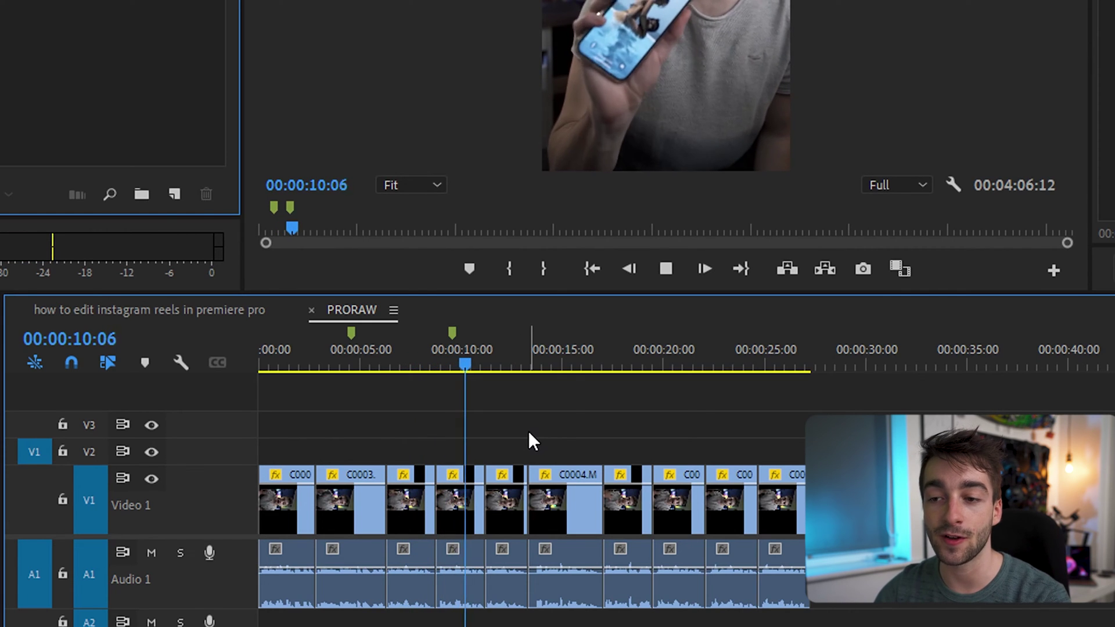
key(space)
Delete the clips after the marker plus the first and third clips, closing gaps
drag(505, 439, 819, 563)
key(Delete)
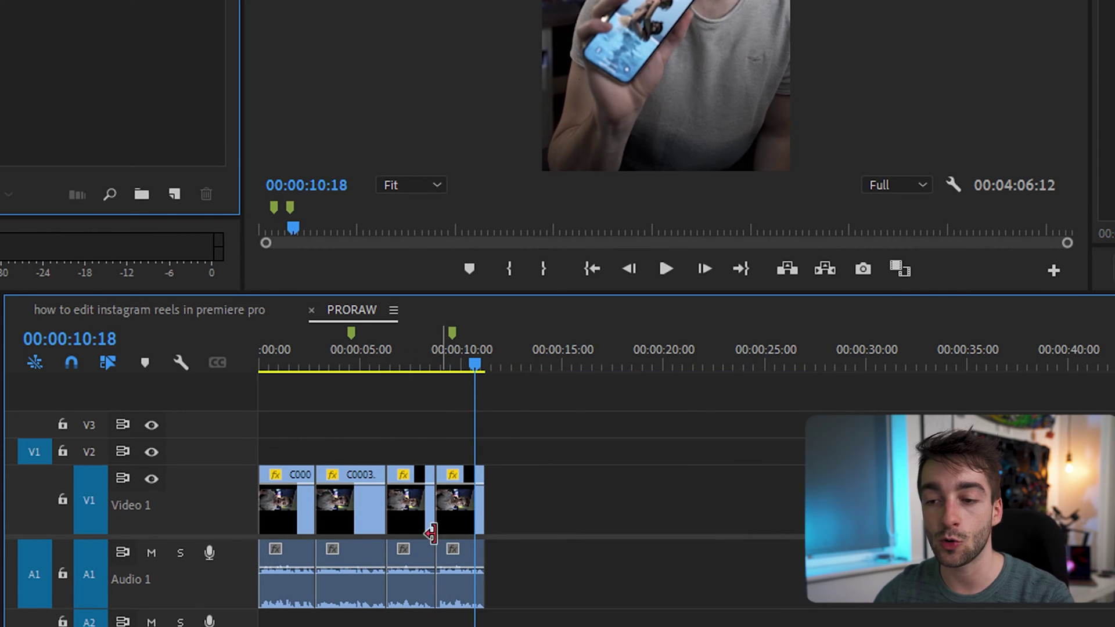
click(402, 504)
key(Delete)
click(293, 505)
key(Delete)
click(292, 503)
key(Delete)
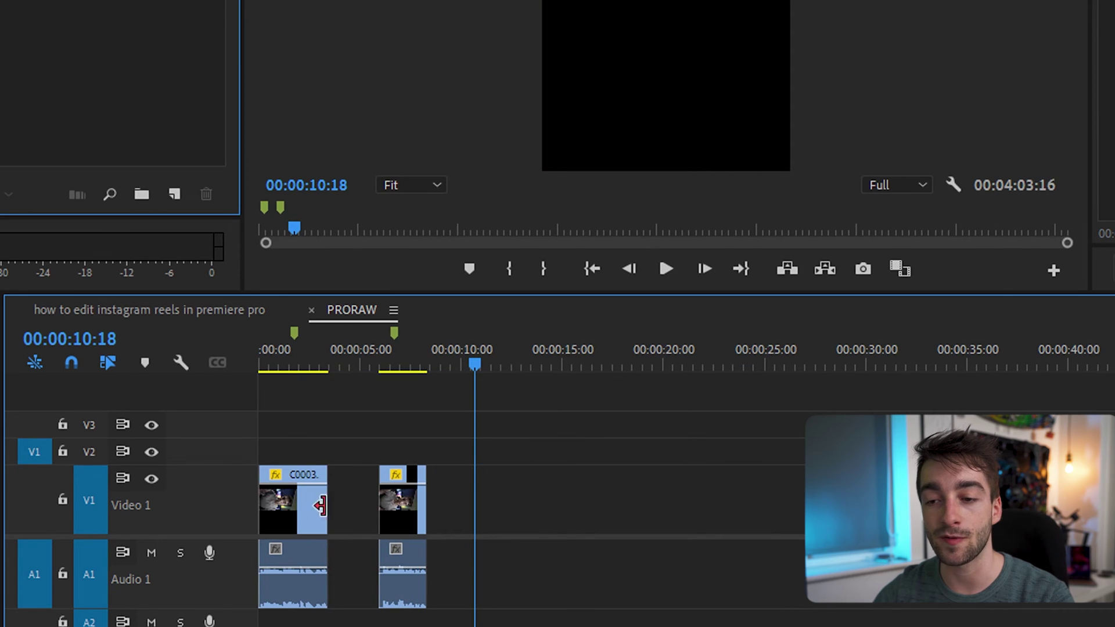
click(356, 511)
key(Delete)
key(Home)
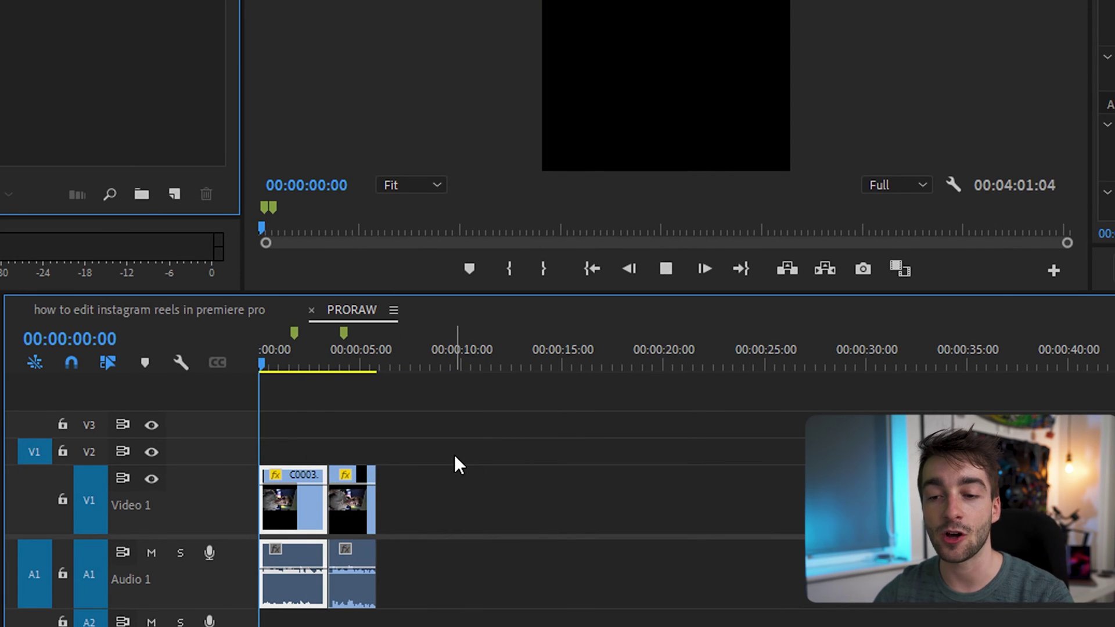
key(space)
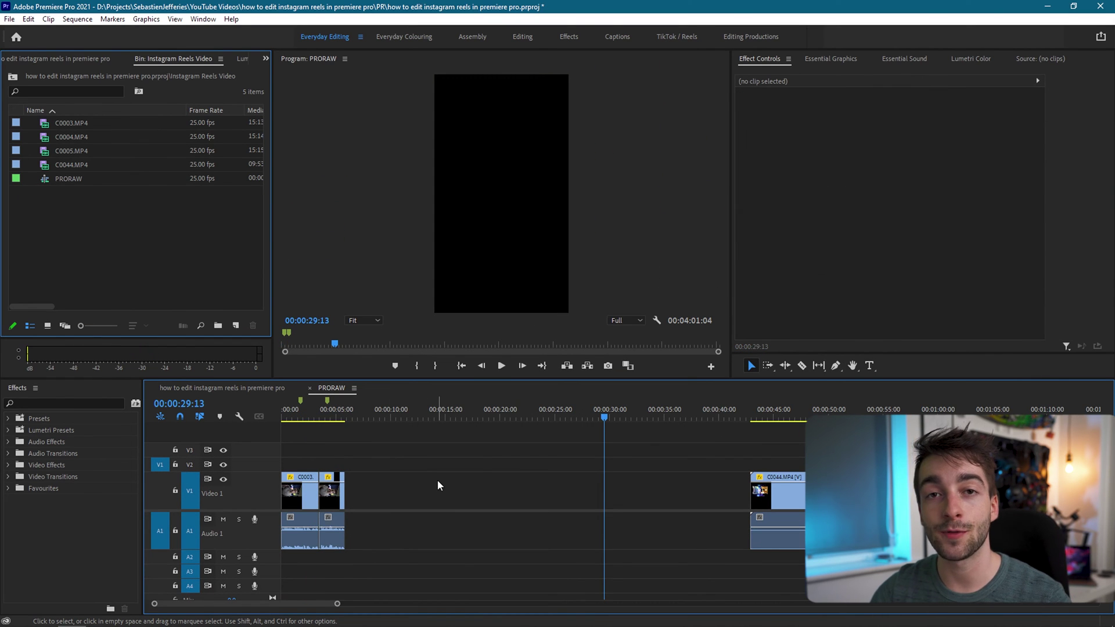
Delete the second short clip and close the gap so C0044 follows C0003
click(301, 492)
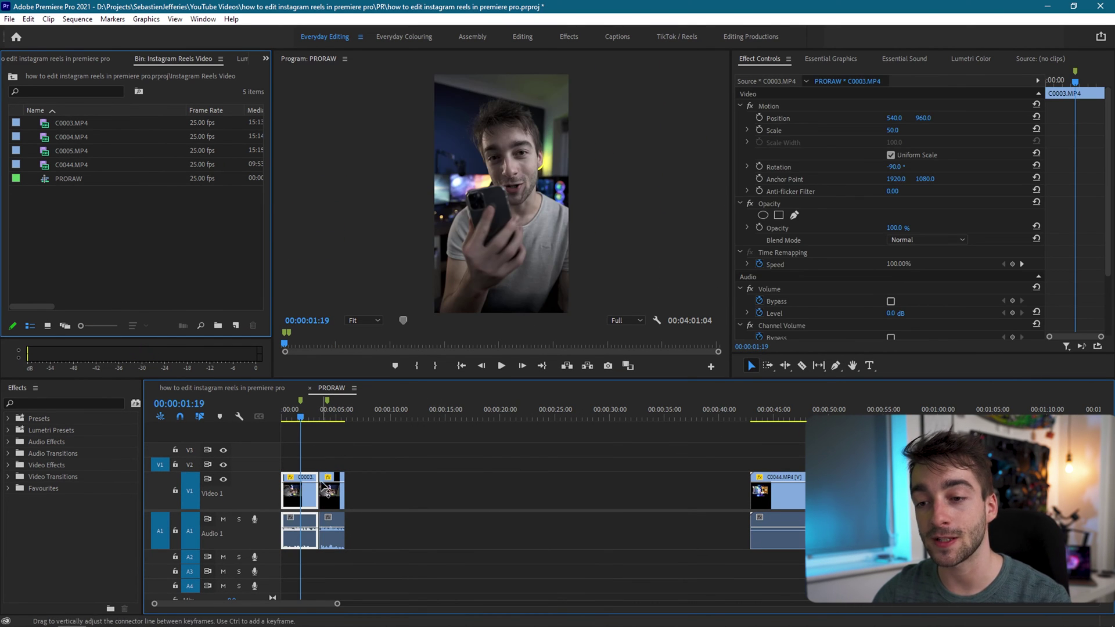
click(330, 510)
key(Delete)
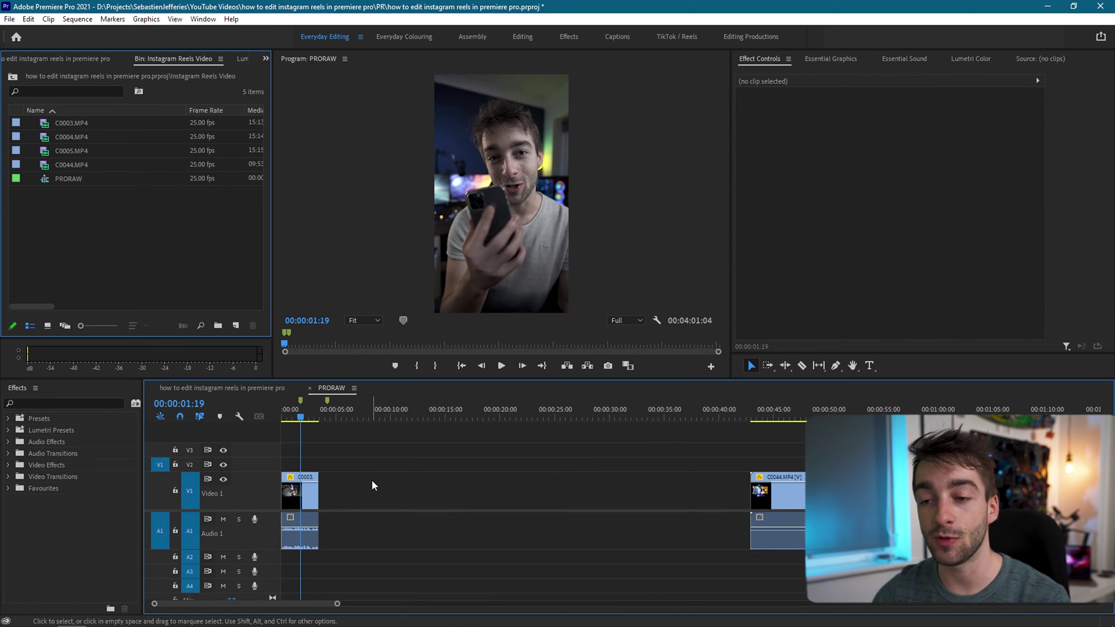
click(395, 493)
key(Delete)
key(minus)
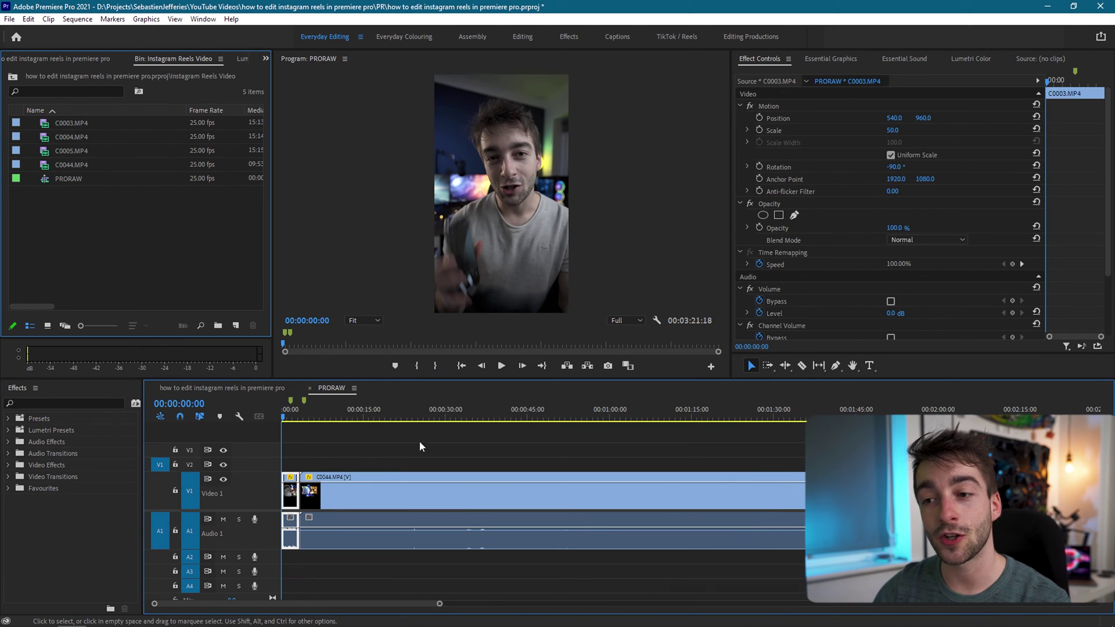
Zoom out and play back the 11-second edit to review it
click(434, 415)
key(minus)
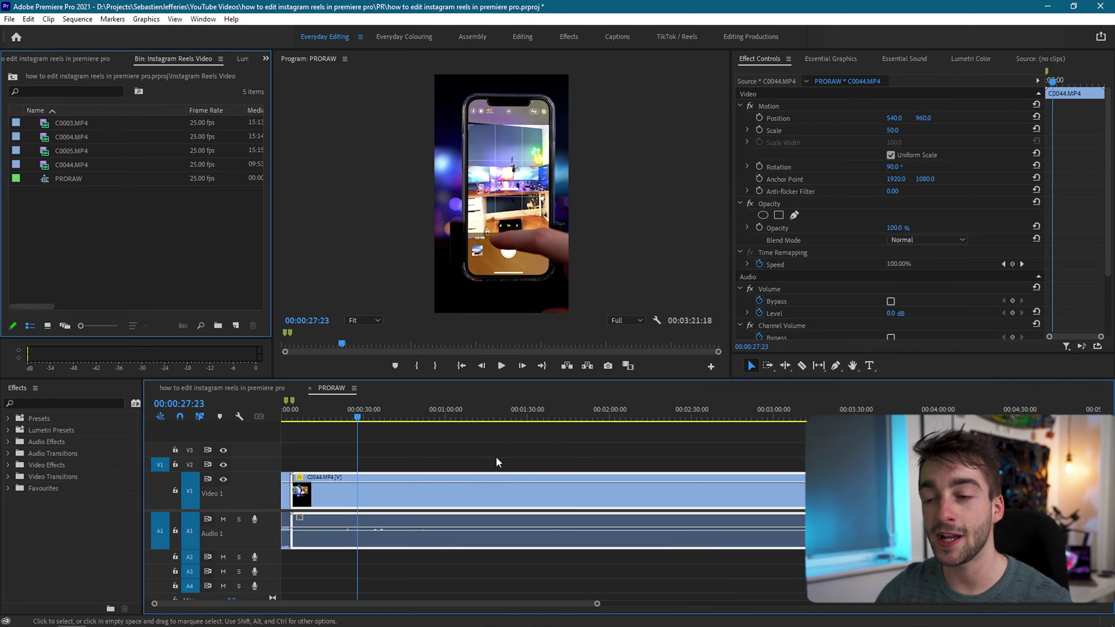
click(425, 459)
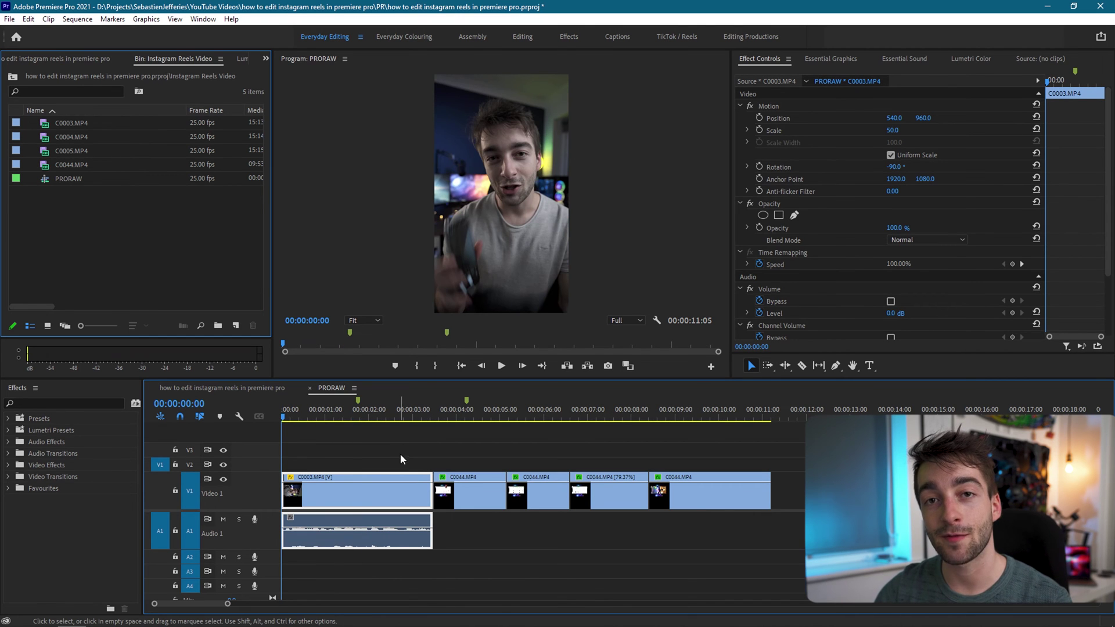
key(space)
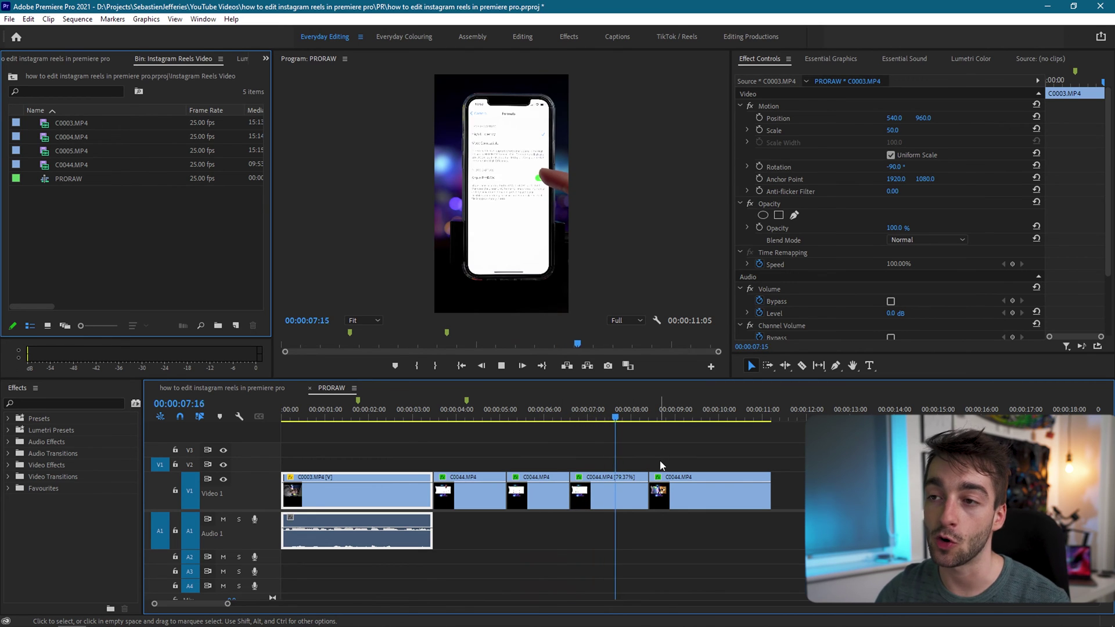
click(375, 413)
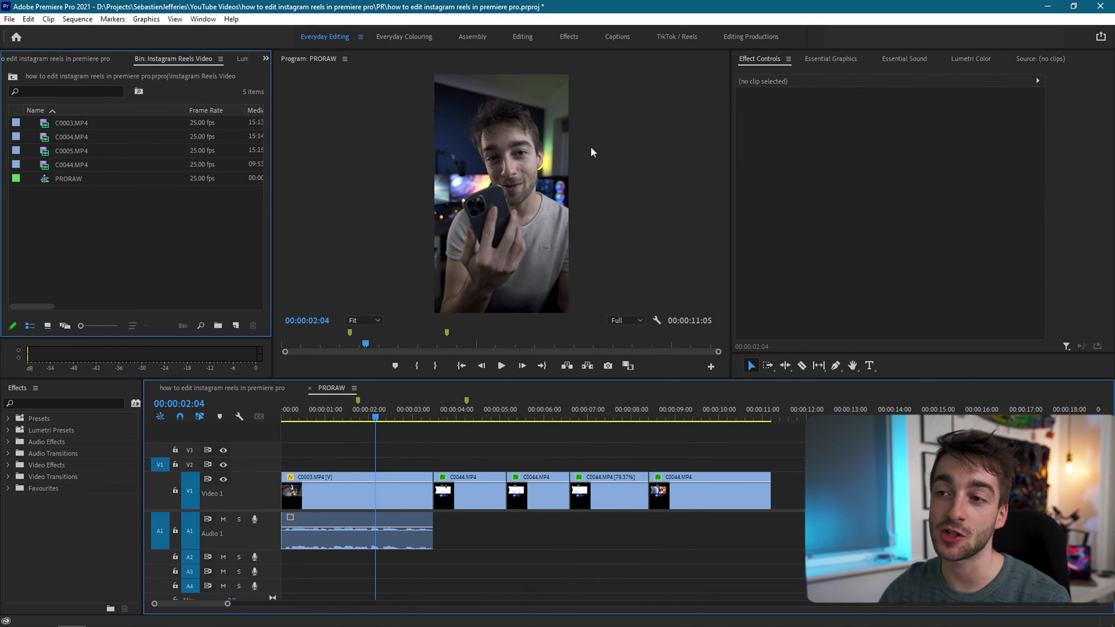
Create an adjustment layer, lay it on V2 over all clips, and split it at the C0003/C0044 cut
click(236, 325)
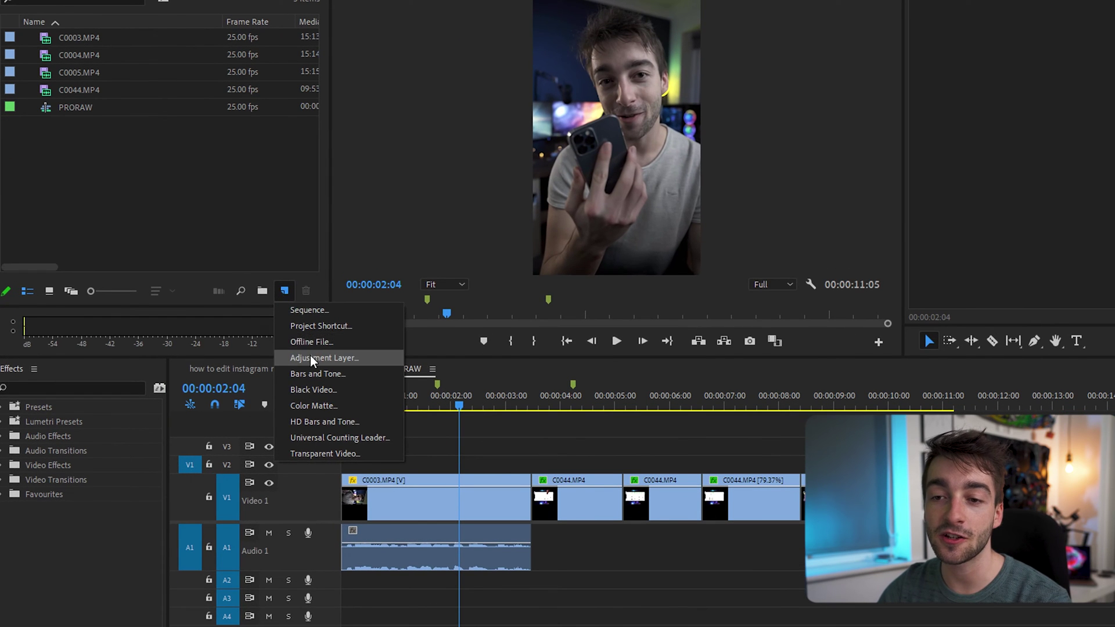
click(258, 377)
key(Return)
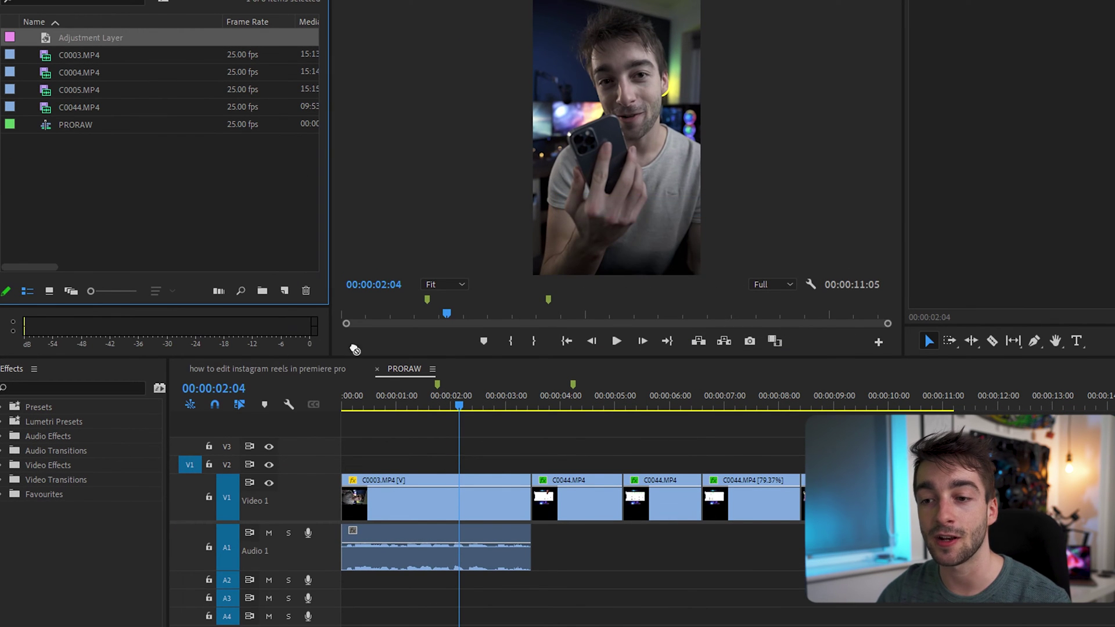
drag(96, 37, 927, 462)
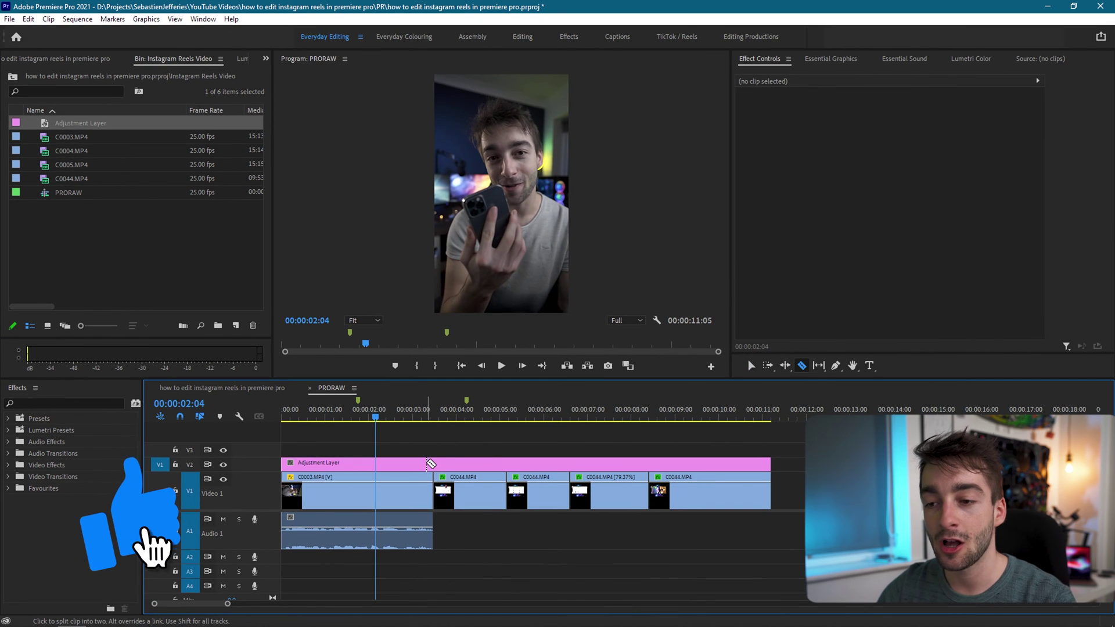
ctrl+click(462, 463)
click(412, 465)
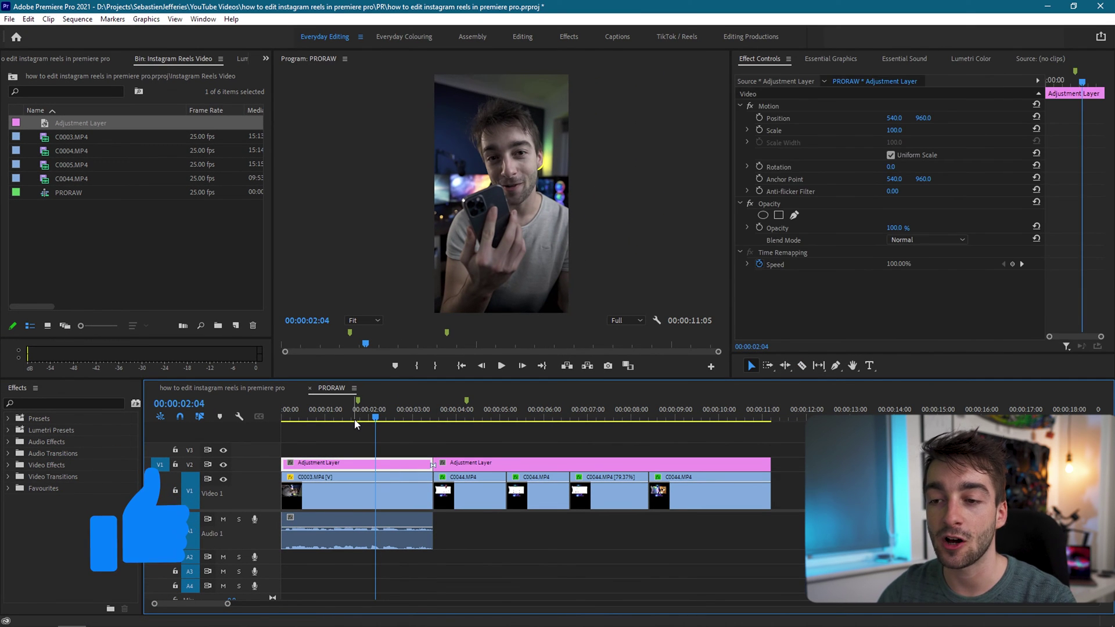
click(404, 36)
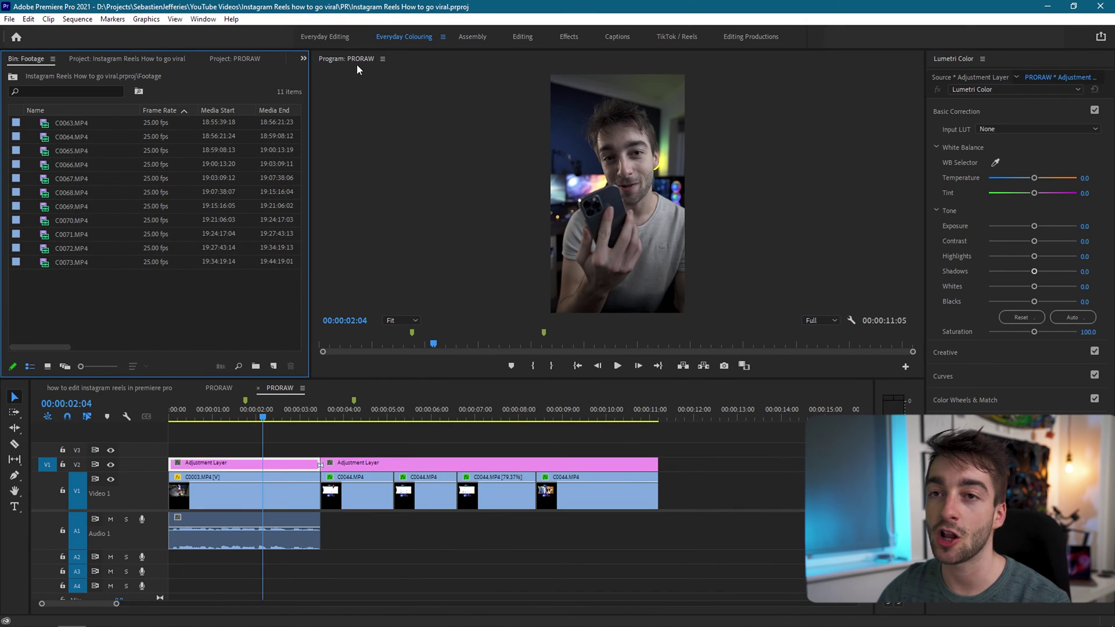
Show the Lumetri Scopes waveform and set Whites 13.7, Exposure 0.2 and Saturation 115
click(280, 68)
click(330, 136)
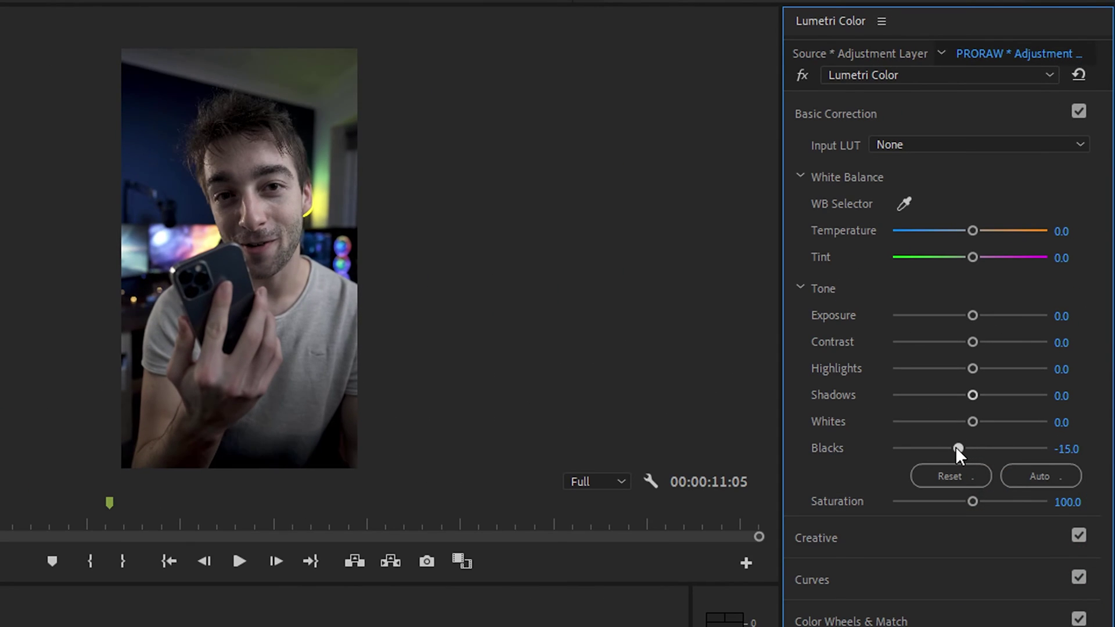
drag(972, 422, 978, 343)
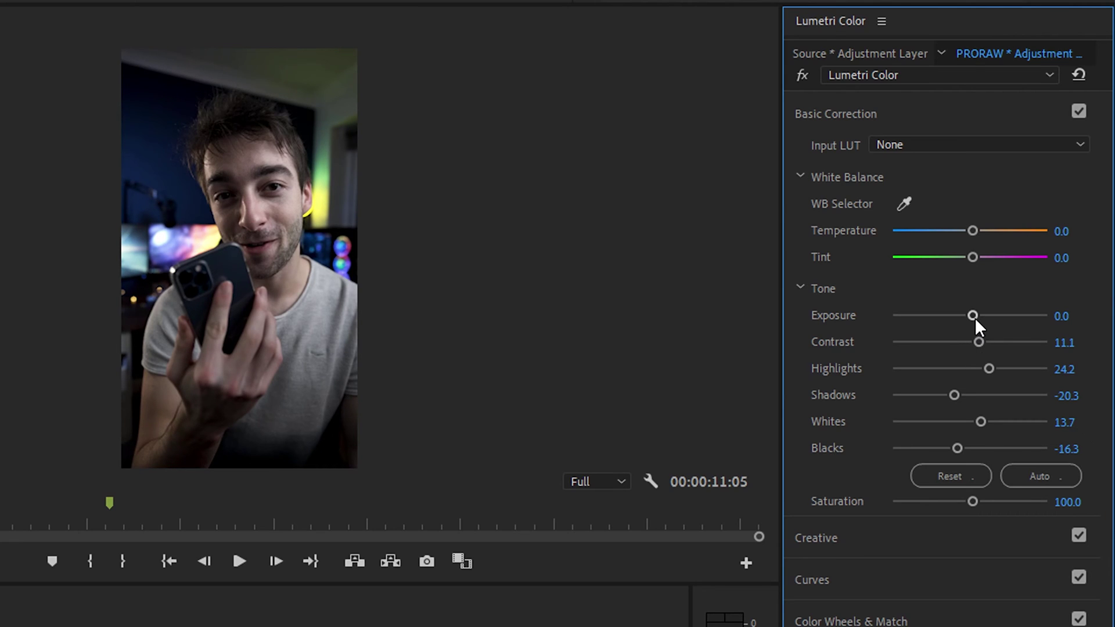
click(1071, 316)
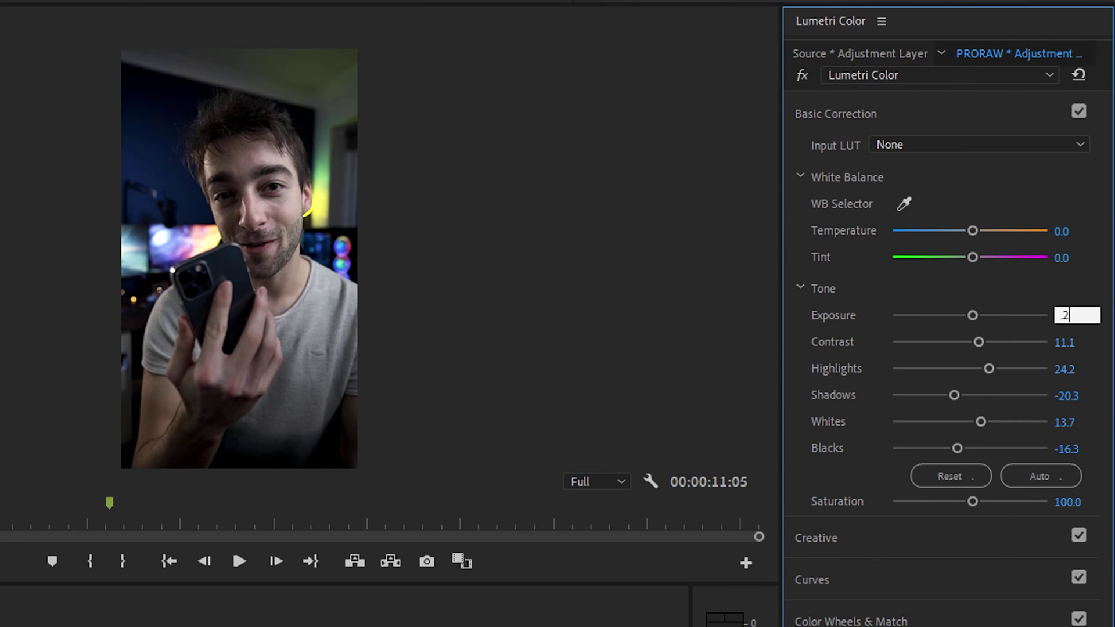
key(Return)
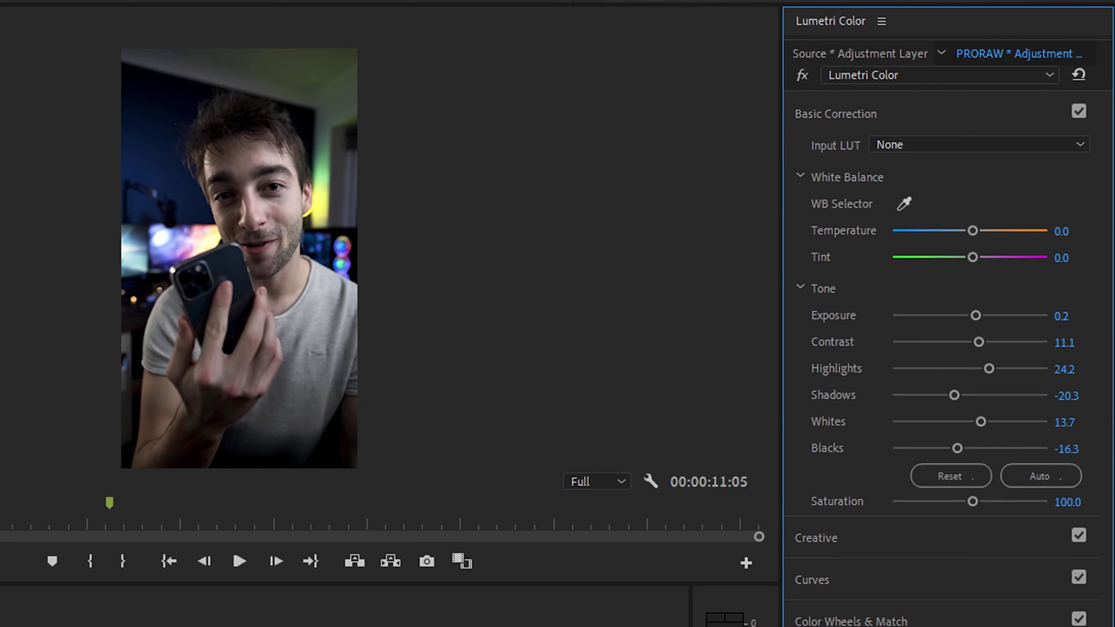
click(1076, 501)
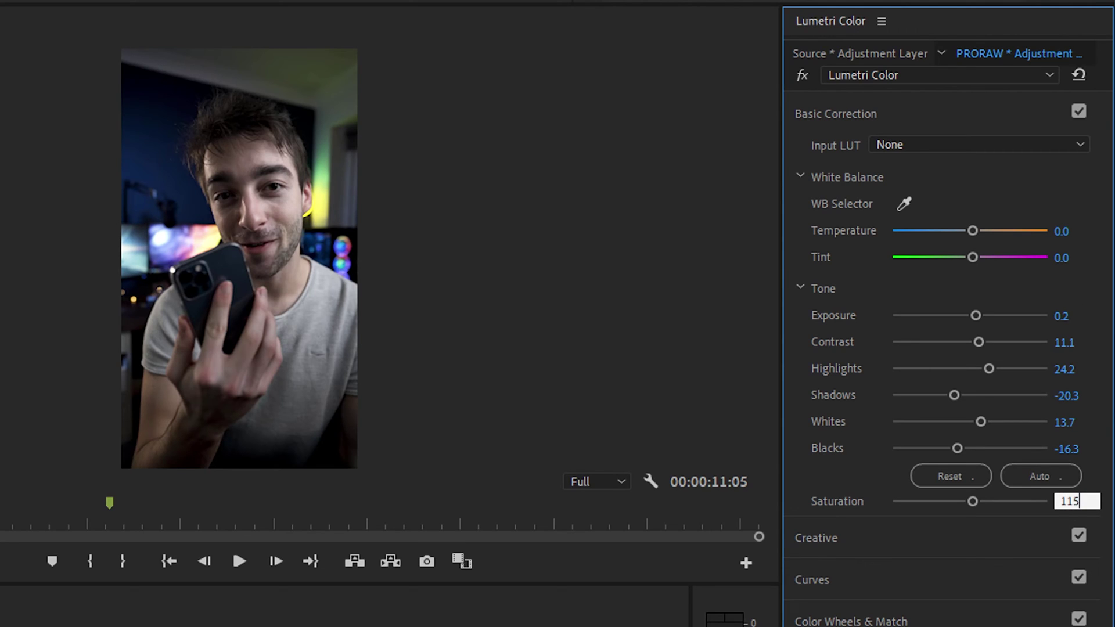
key(Return)
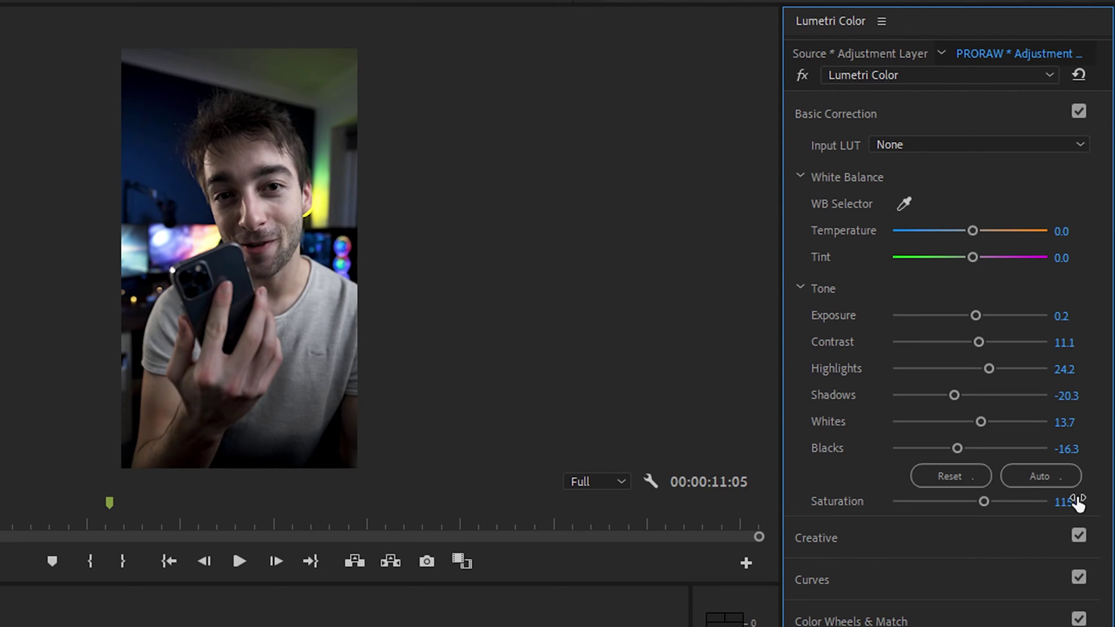
Apply the 1.0 EVDAY SUNSET 2 creative look with intensity lowered to about 26
click(840, 541)
click(884, 187)
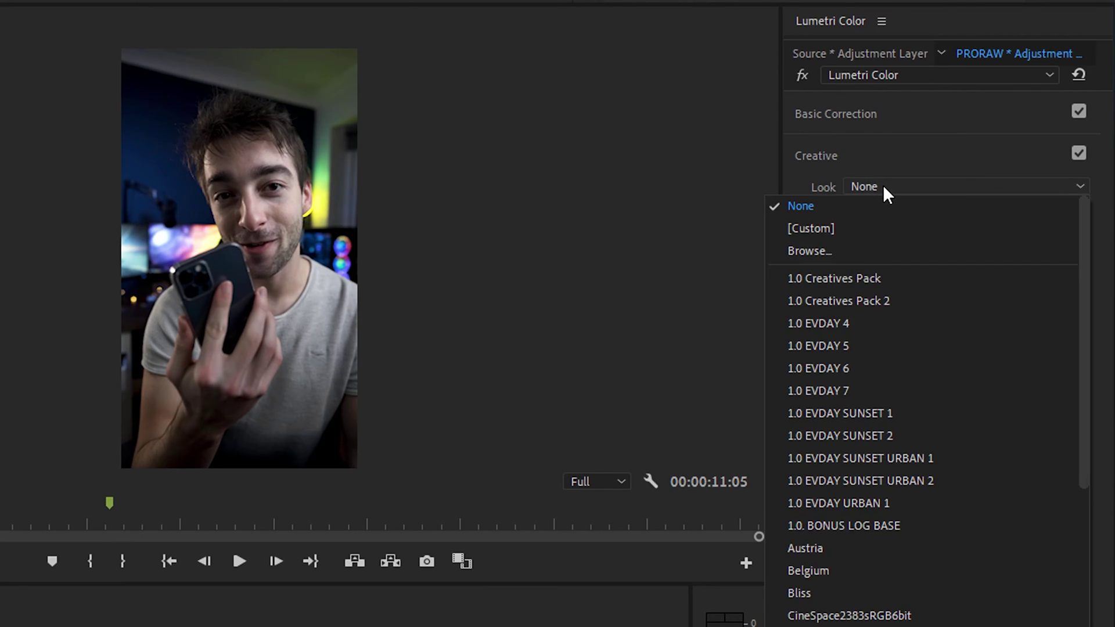
click(837, 439)
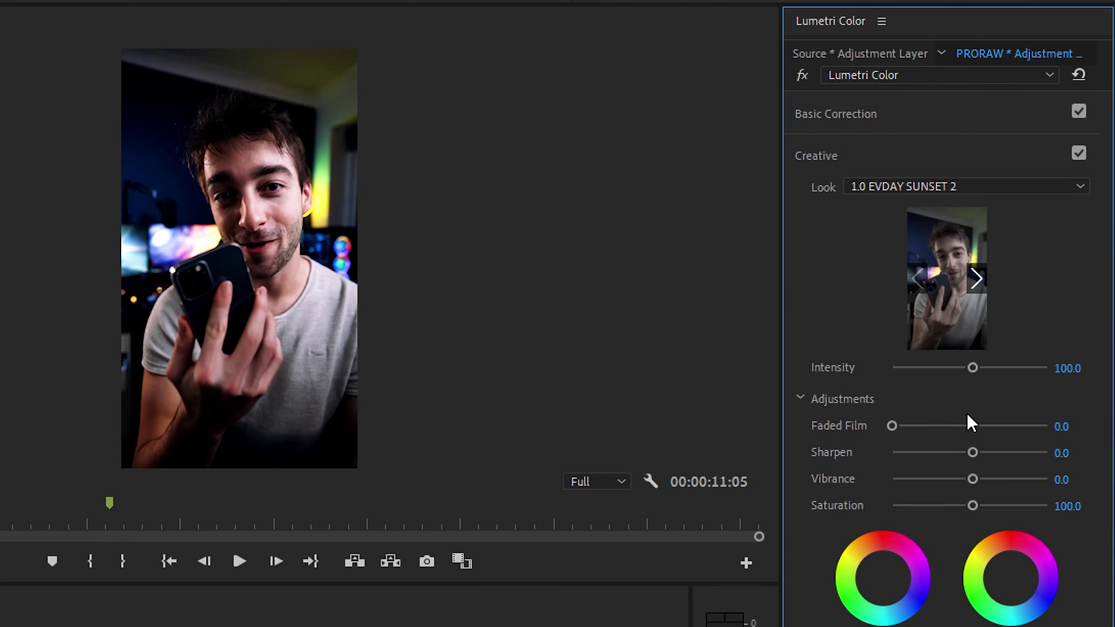
drag(967, 366, 911, 366)
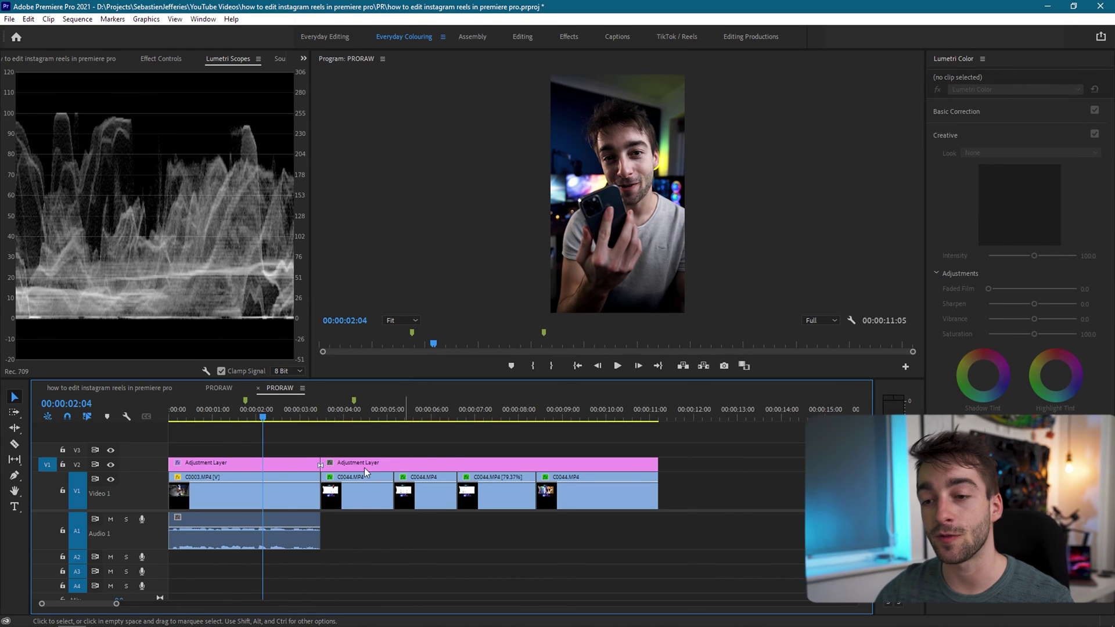
Select each adjustment layer and play and scrub through the clips to compare the grade
click(281, 462)
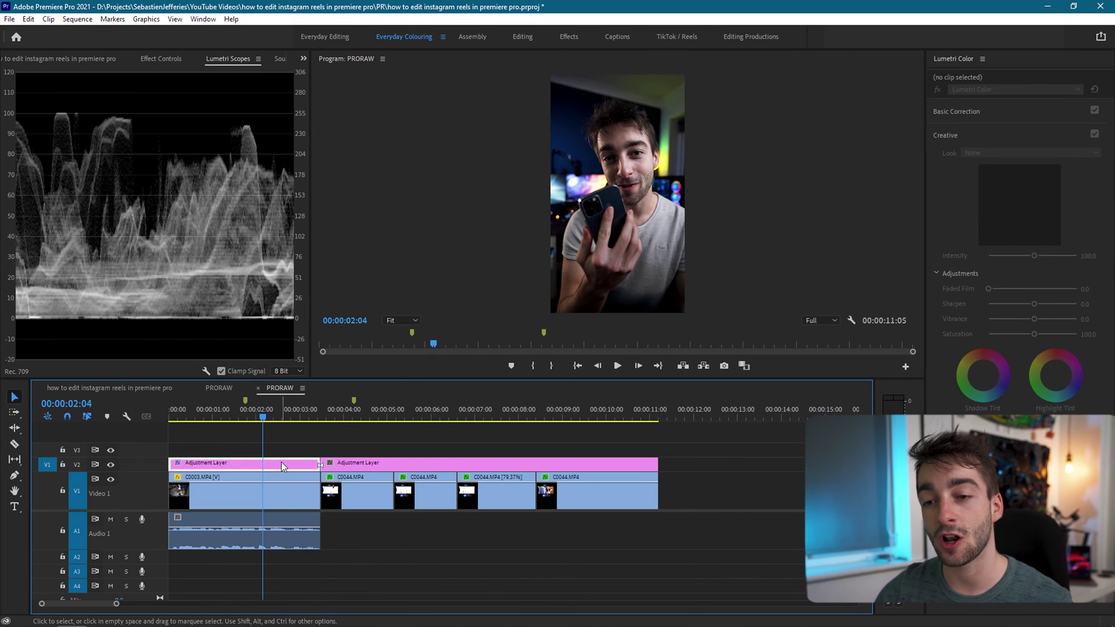
click(354, 437)
click(354, 415)
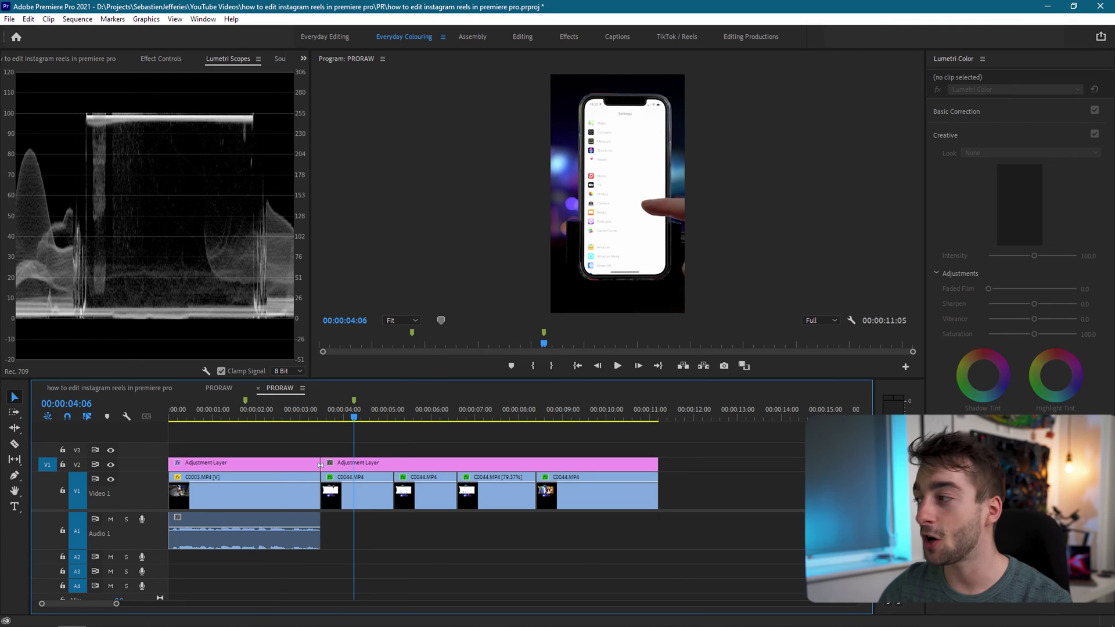
click(382, 462)
key(space)
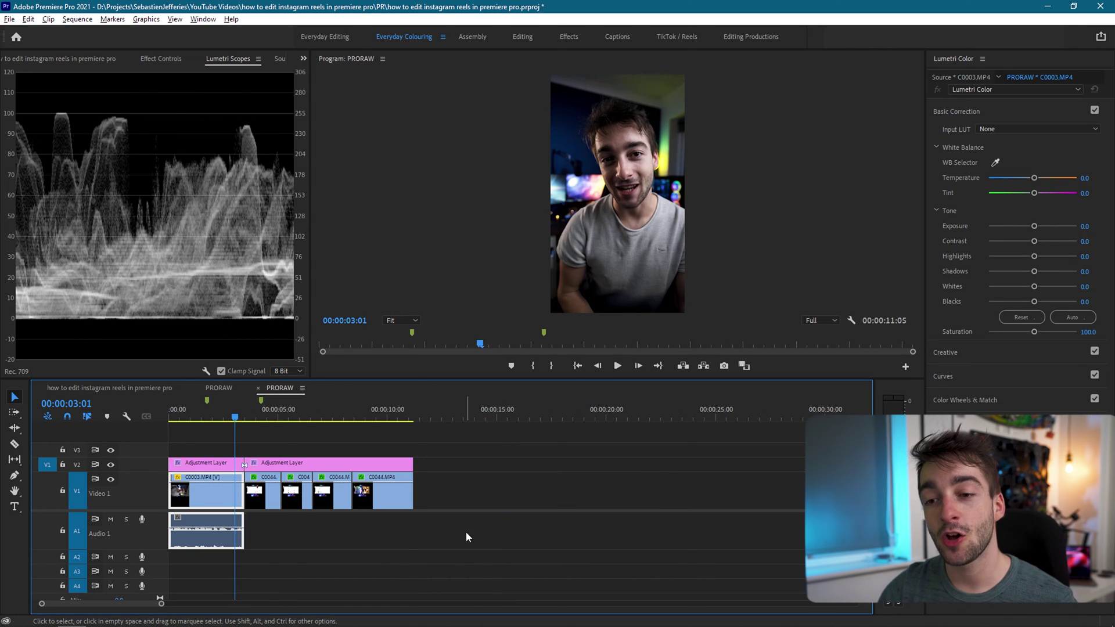
click(249, 418)
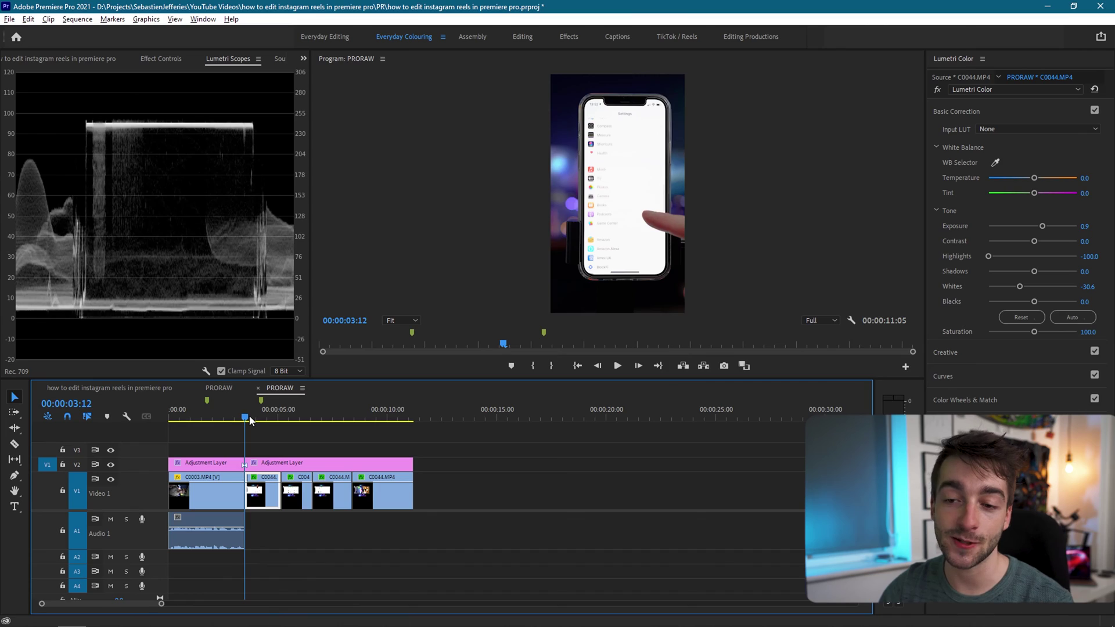
drag(248, 418, 371, 433)
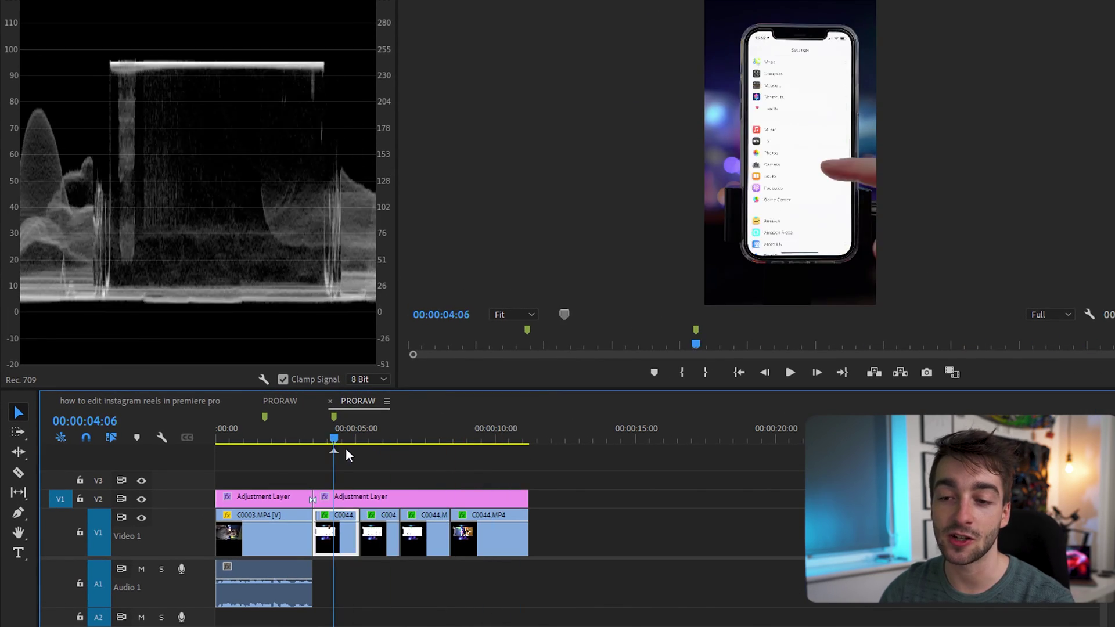
drag(475, 463, 344, 460)
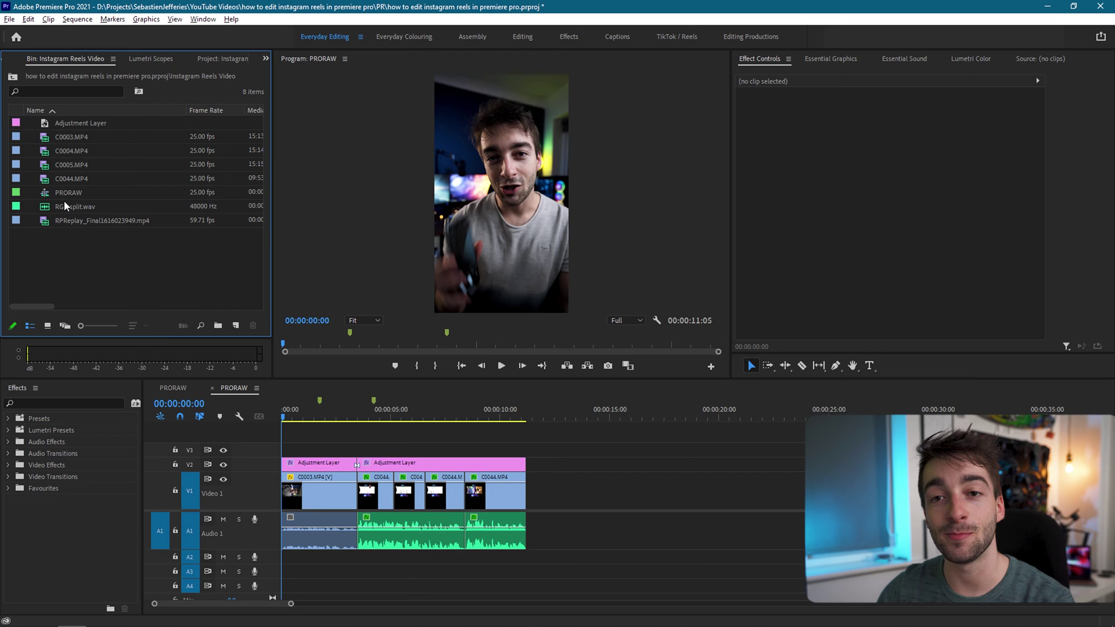
Add the RGB split sound effect on A2 at the first cut, around 03:06
drag(68, 205, 588, 560)
key(=)
click(549, 419)
drag(550, 423, 539, 413)
click(606, 421)
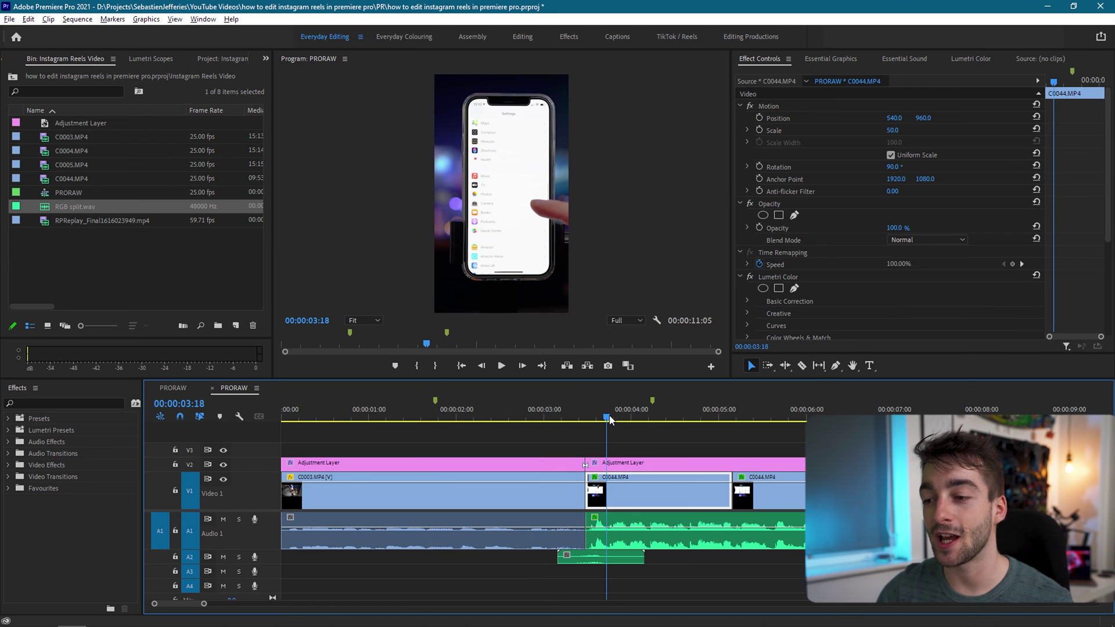
click(566, 420)
click(421, 441)
key(minus)
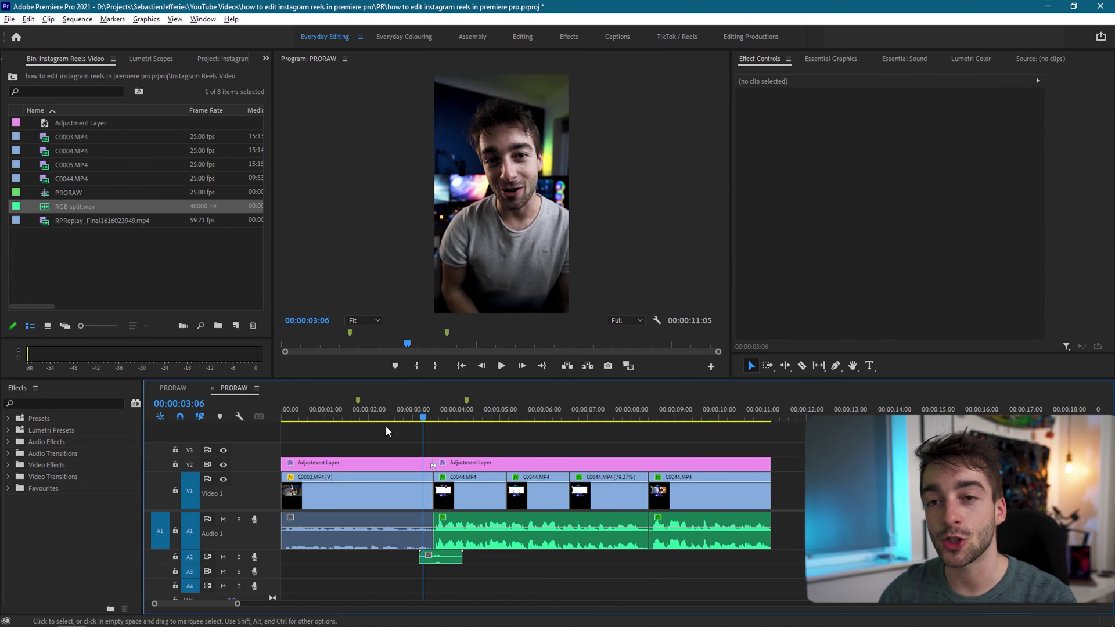
Add the RPReplay screen recording to the timeline and preview it up to 09:12
drag(75, 222, 645, 574)
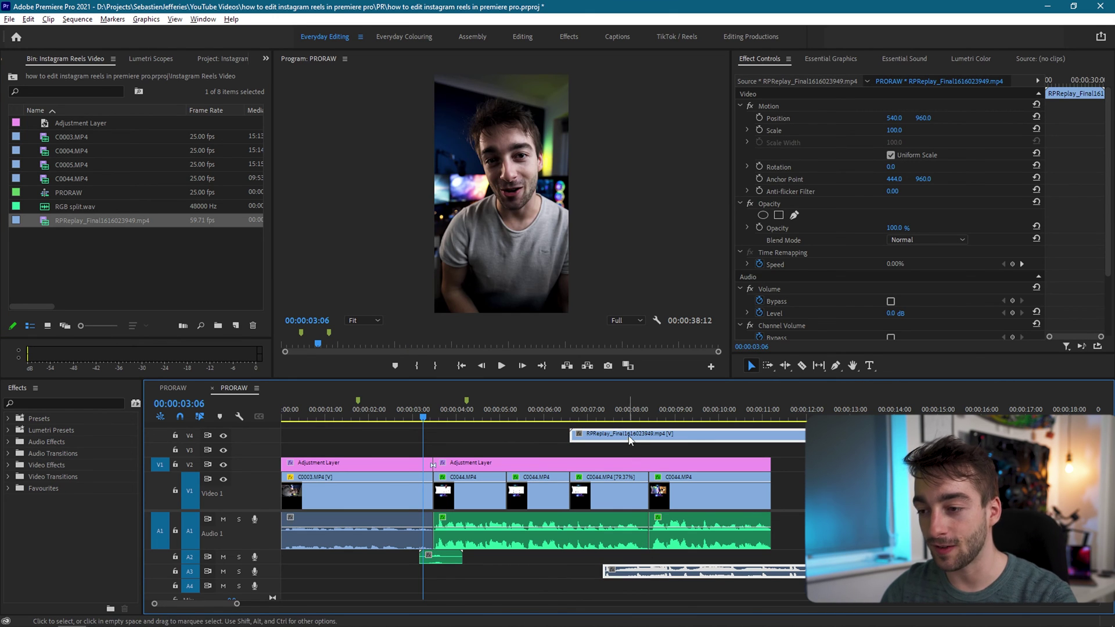
click(625, 410)
mouse_move(632, 420)
mouse_down()
mouse_move(668, 421)
mouse_move(637, 414)
mouse_up()
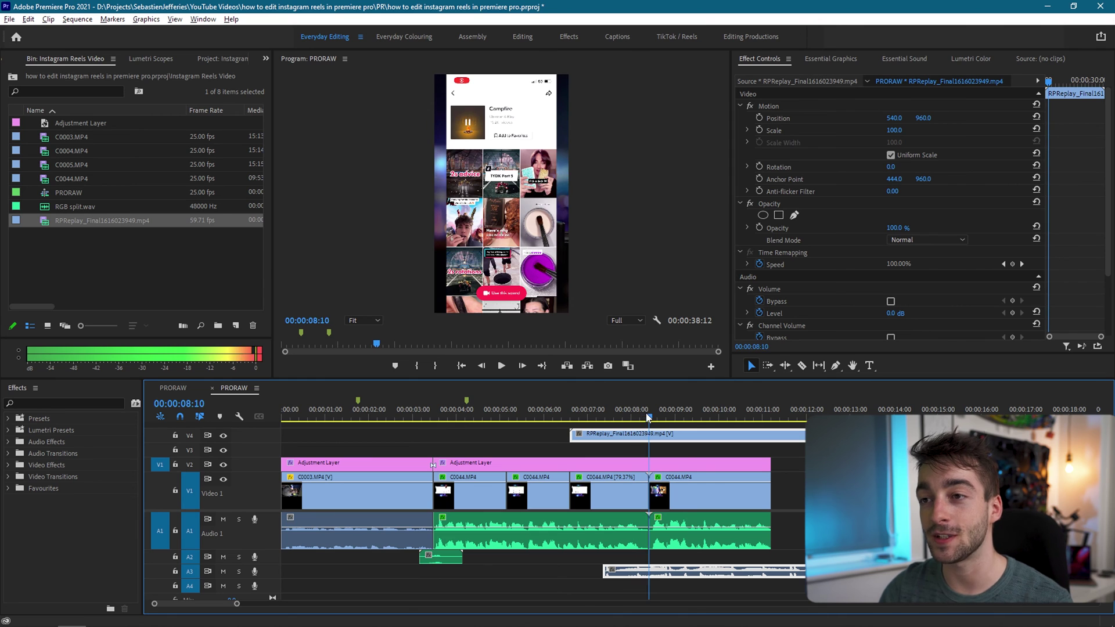
drag(649, 417, 697, 420)
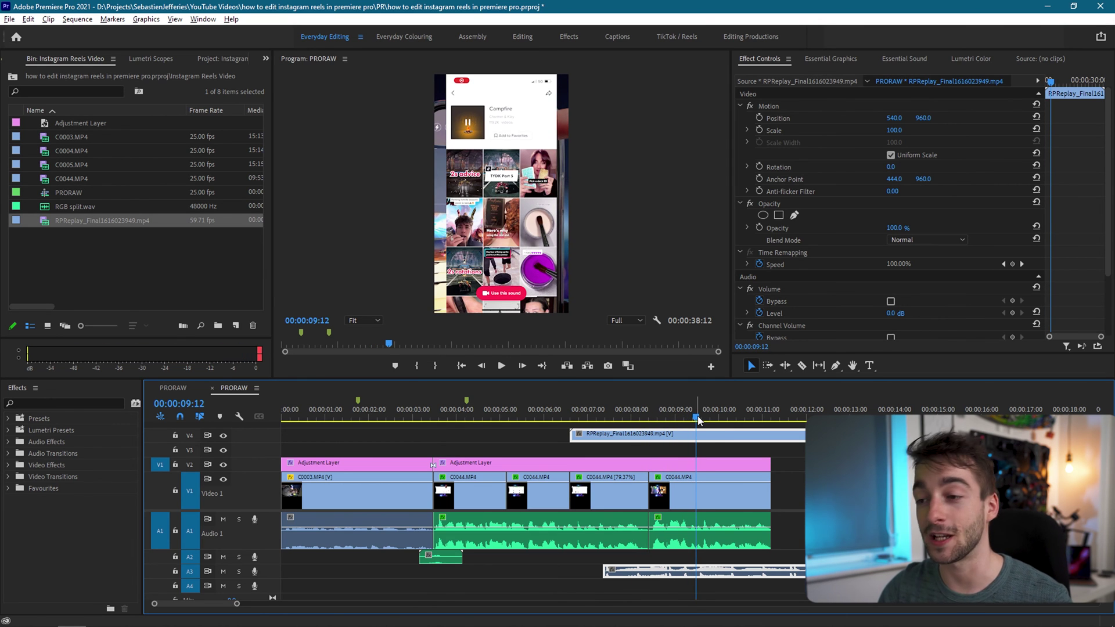
Unlink RPReplay, delete its video, and fit its audio from the sequence start to the video's end
key(ctrl+l)
click(701, 440)
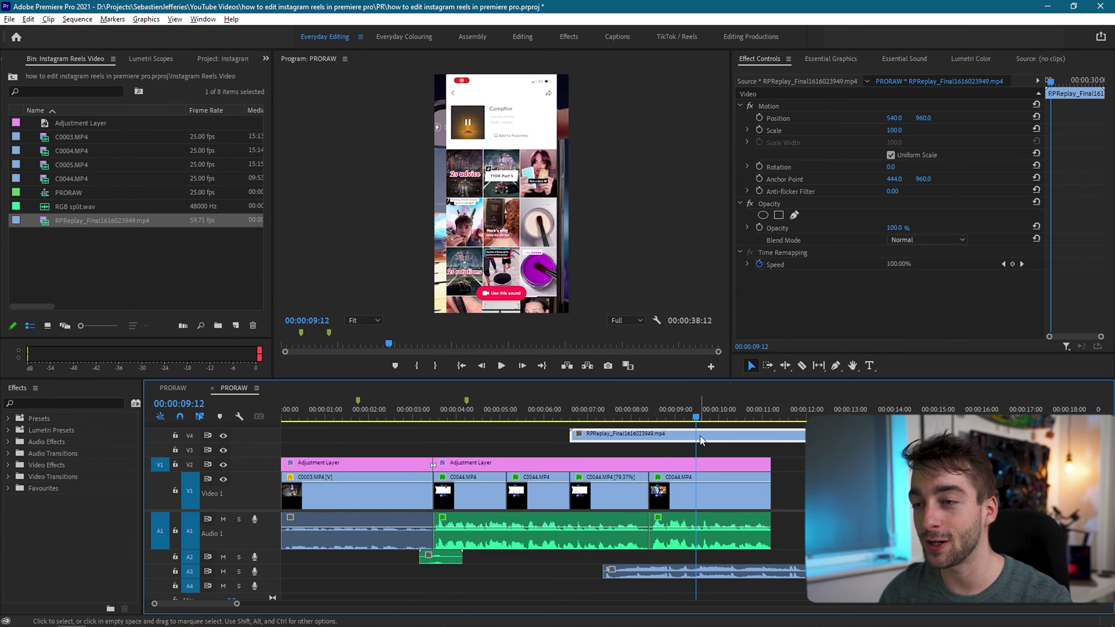
key(Delete)
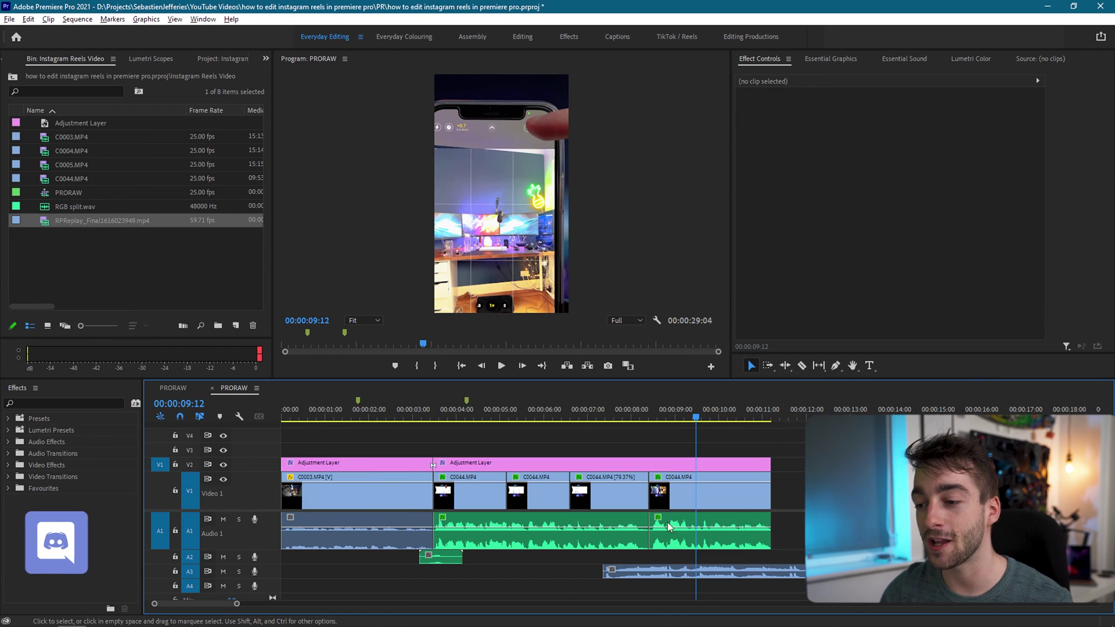
click(643, 575)
key(minus)
drag(644, 580, 503, 591)
drag(757, 572, 526, 572)
key(equal)
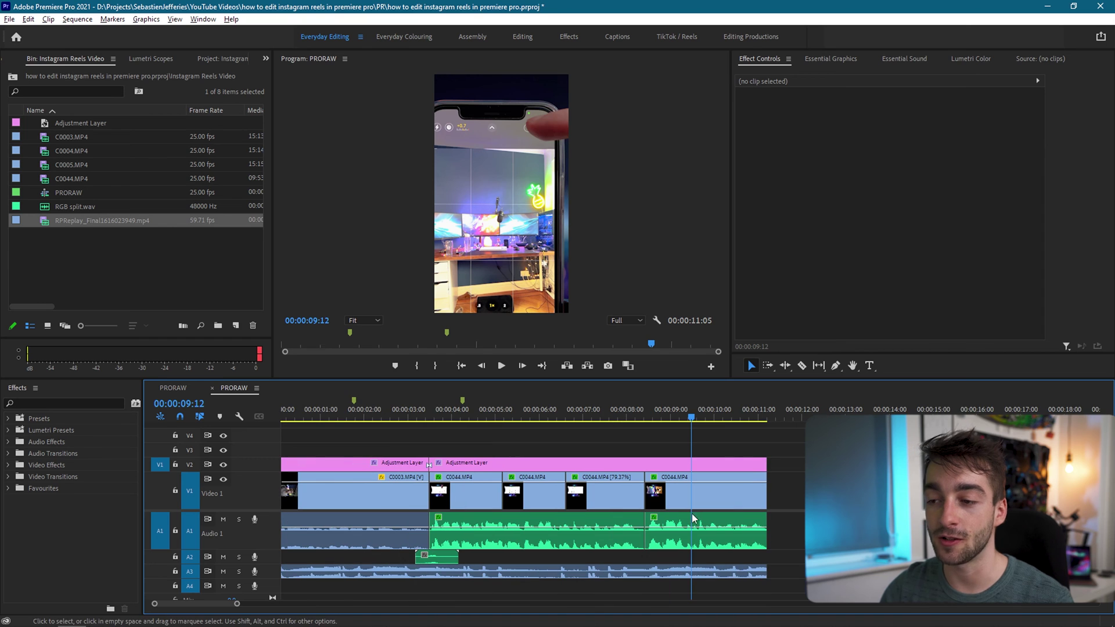
click(513, 576)
In Essential Sound, tag the A3 background clip as Music and set its Clip Volume to -16.5 dB
click(903, 59)
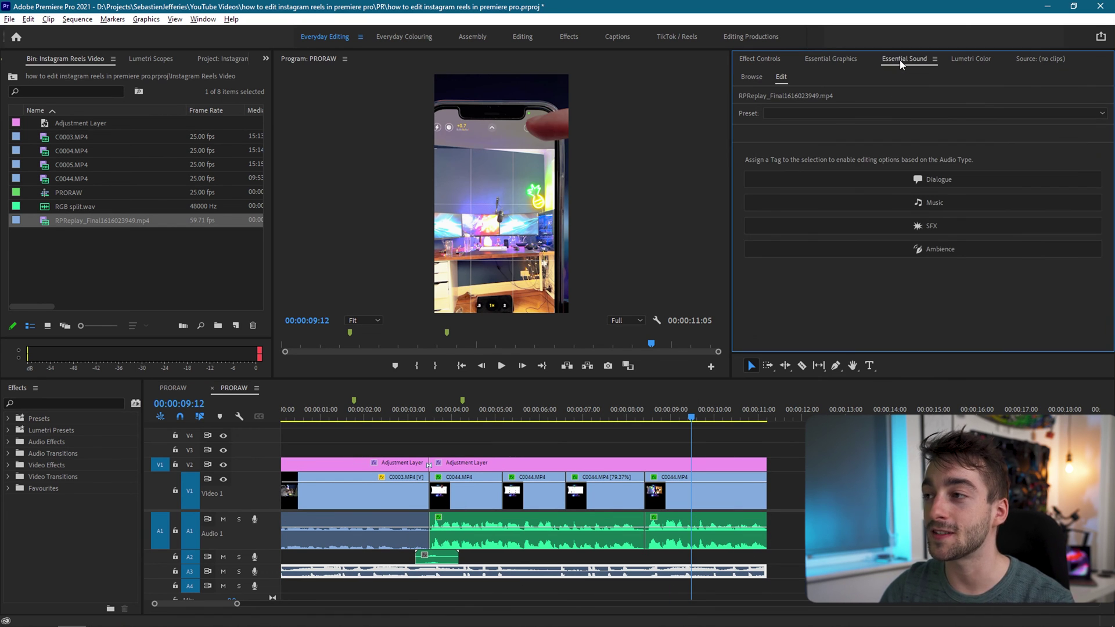
click(203, 19)
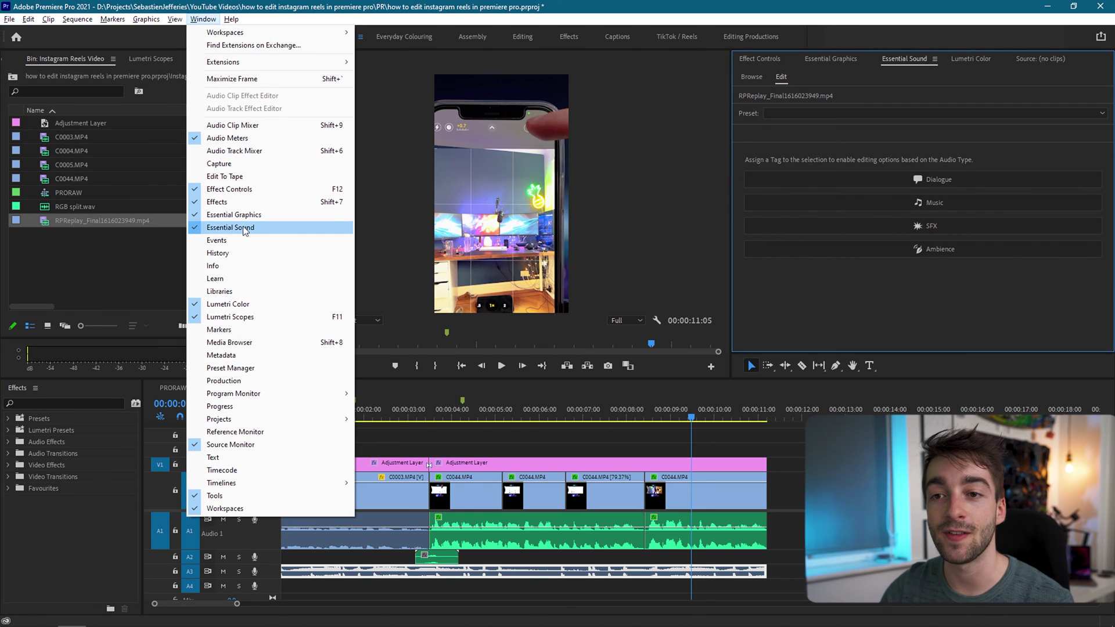
click(891, 203)
drag(852, 306, 842, 308)
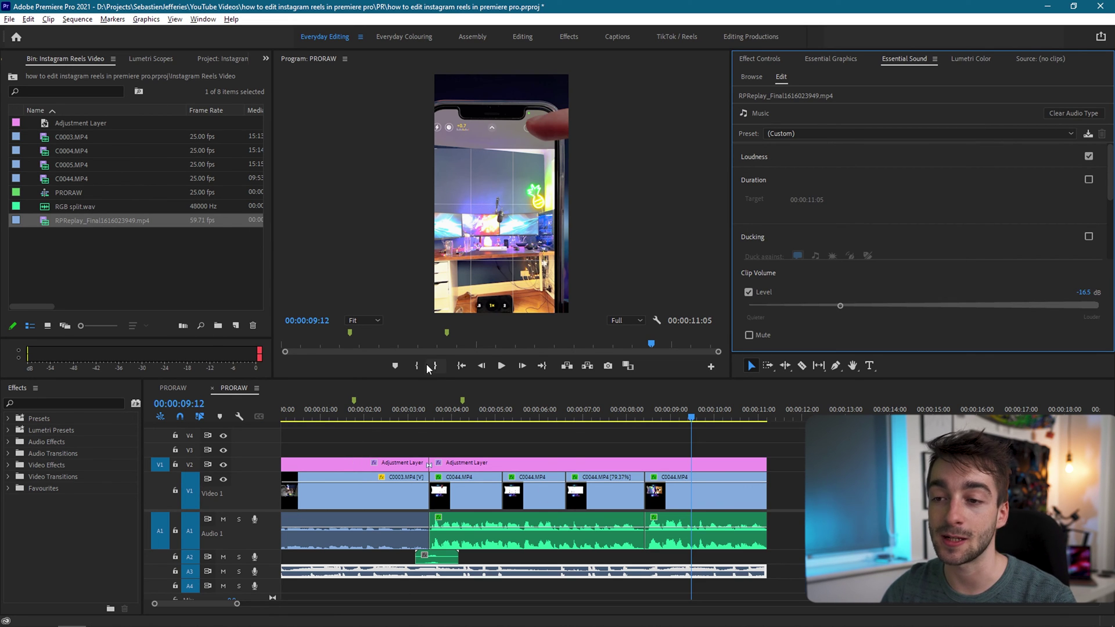
click(428, 446)
Check that the C0044 and C0003 dialogue clips keep the Balanced Male Voice preset
key(Home)
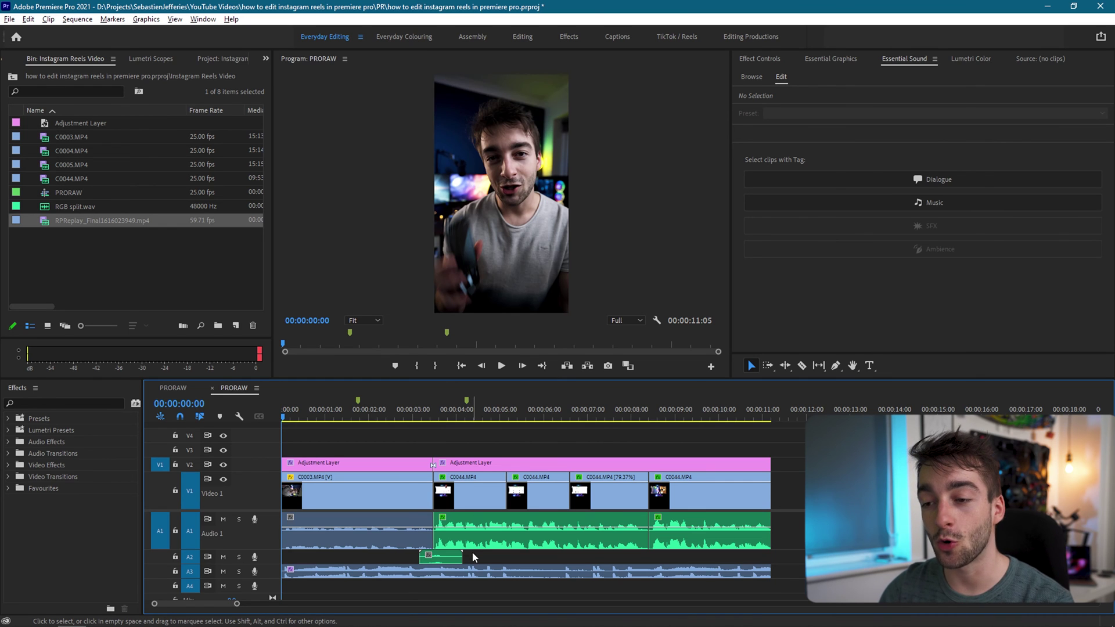
click(573, 538)
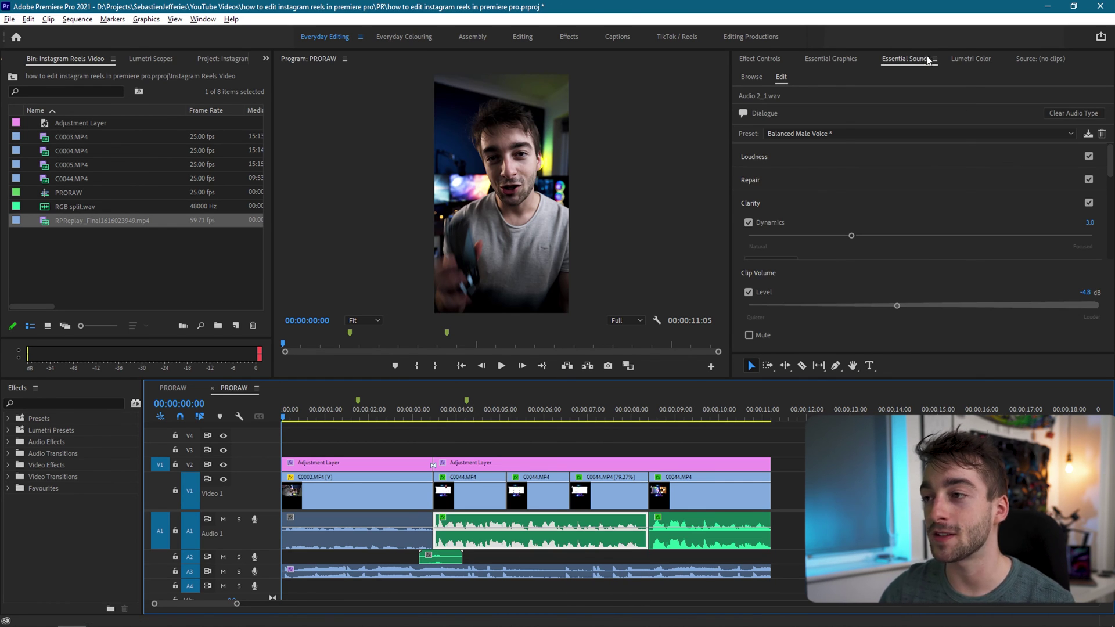
click(828, 134)
click(862, 115)
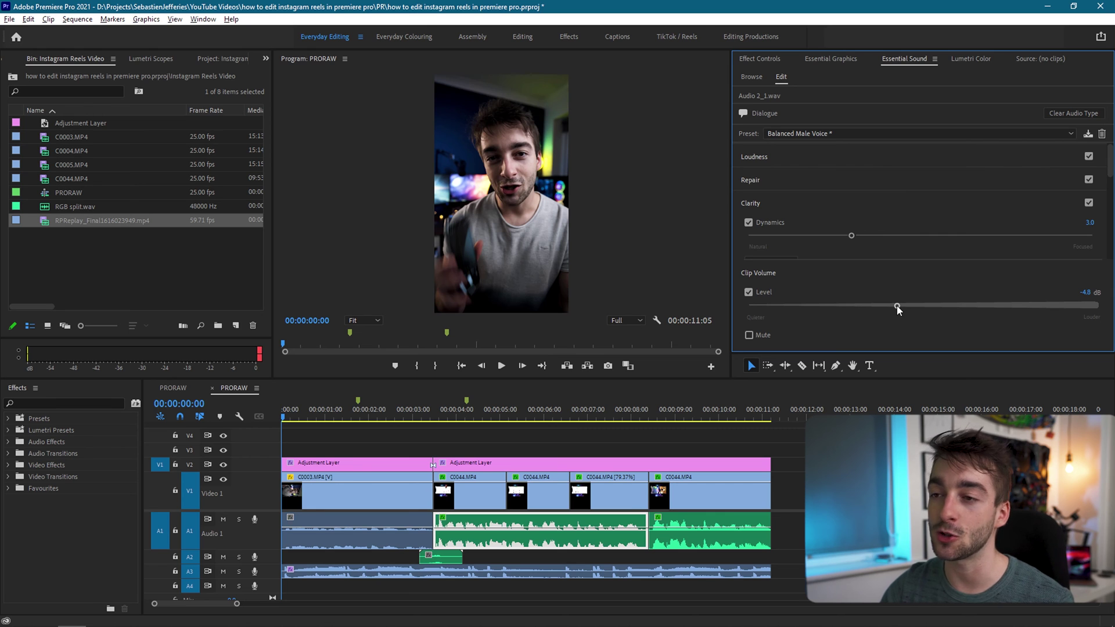
click(334, 444)
key(minus)
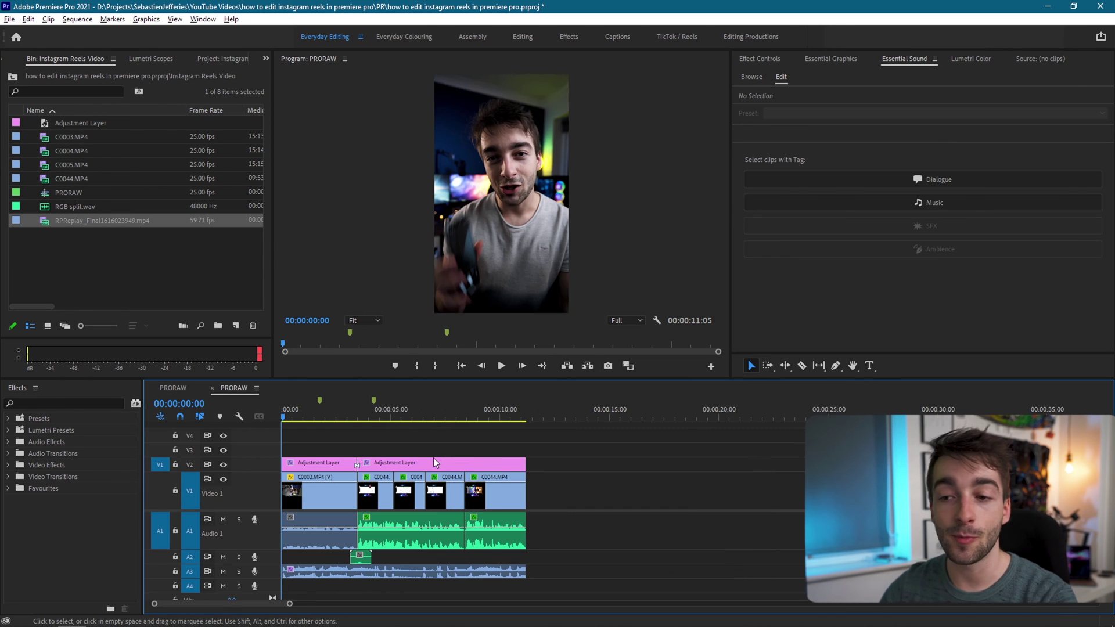
key(d)
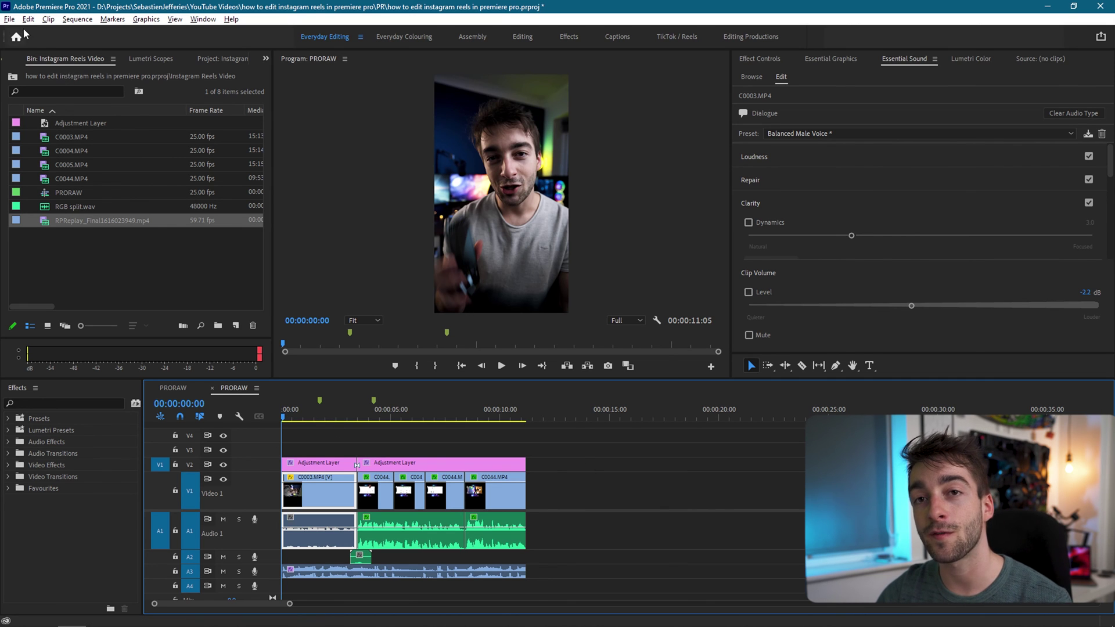
Export PRORAW using the 'Reels | TikTok Verticle Video' H.264 preset at 1080×1920
click(10, 19)
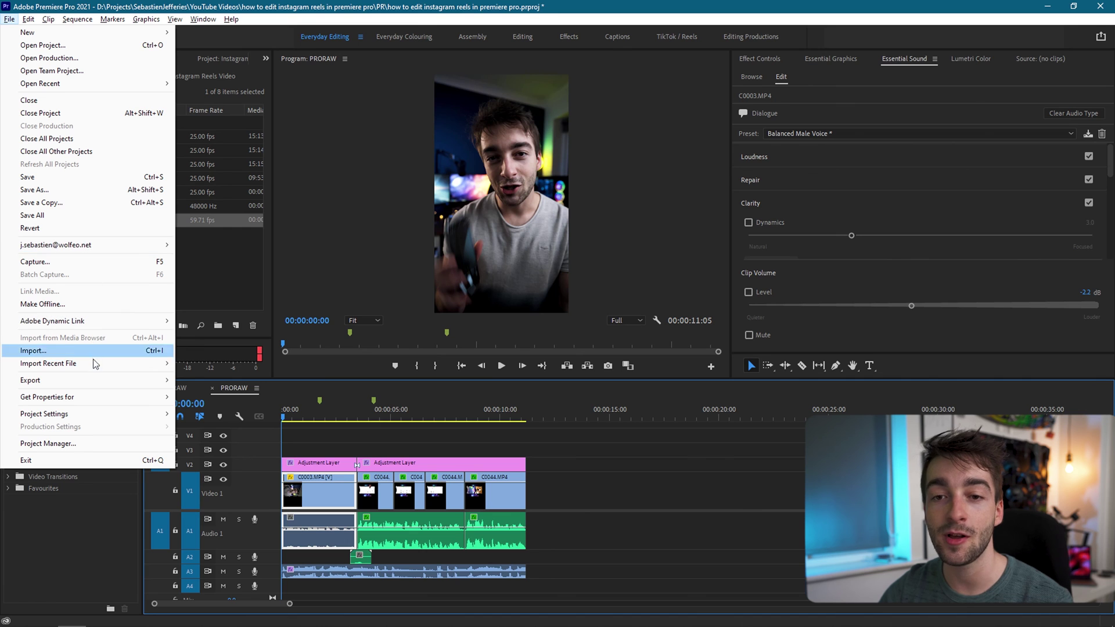
mouse_move(99, 386)
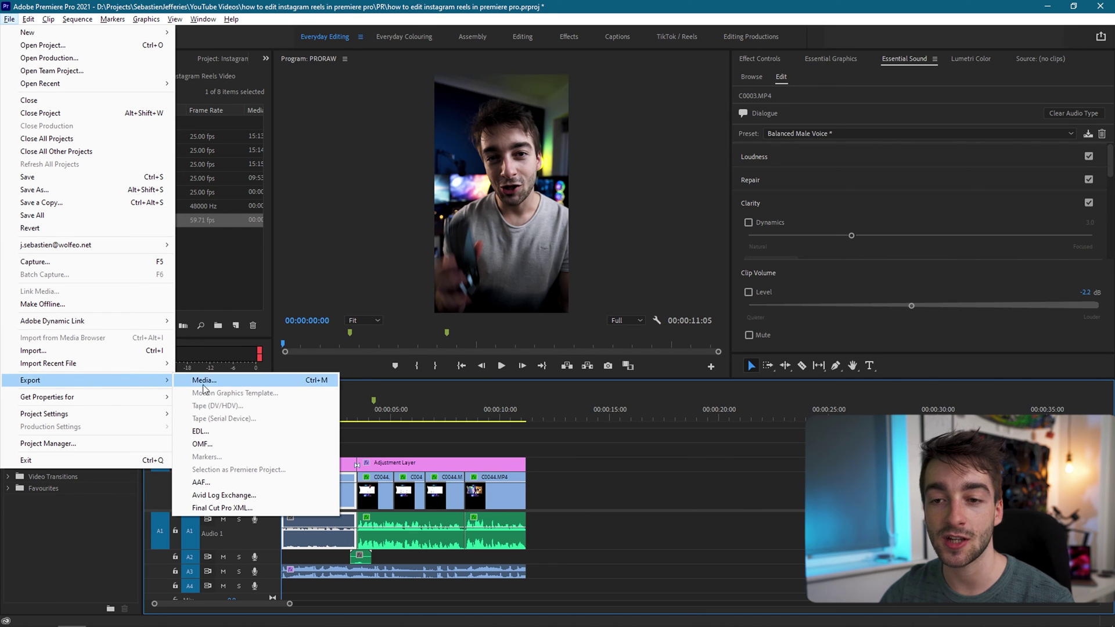
click(220, 385)
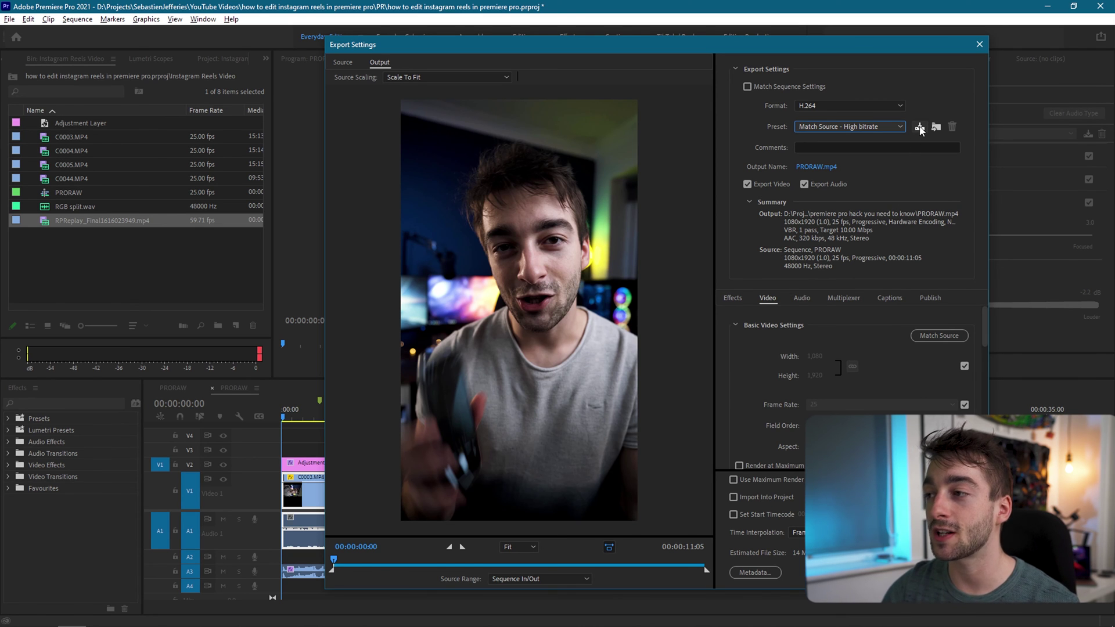
click(889, 126)
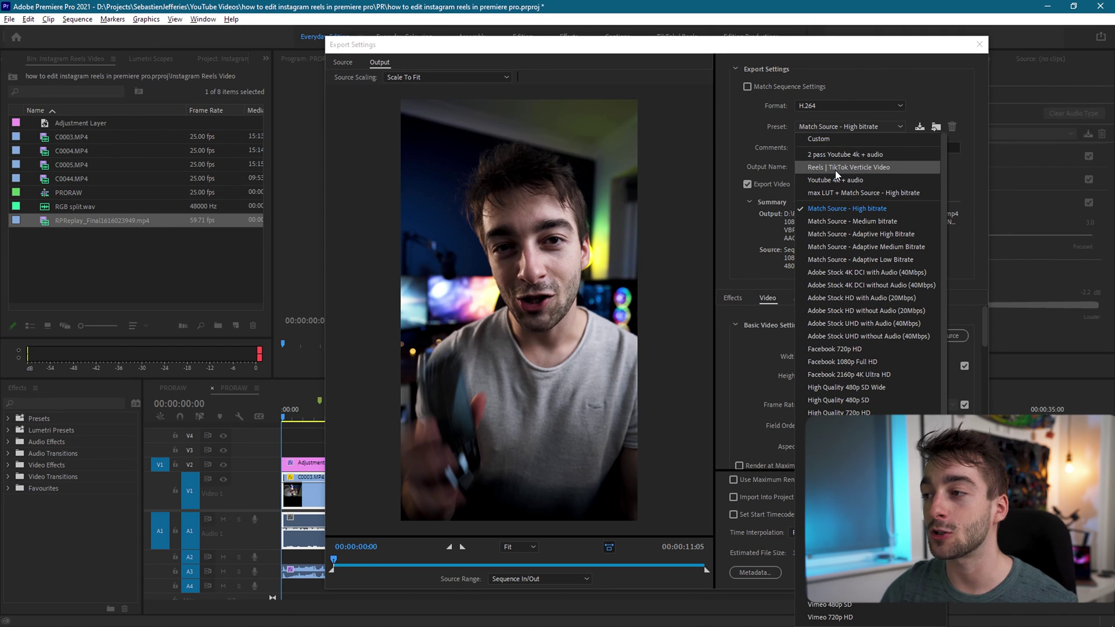
click(835, 169)
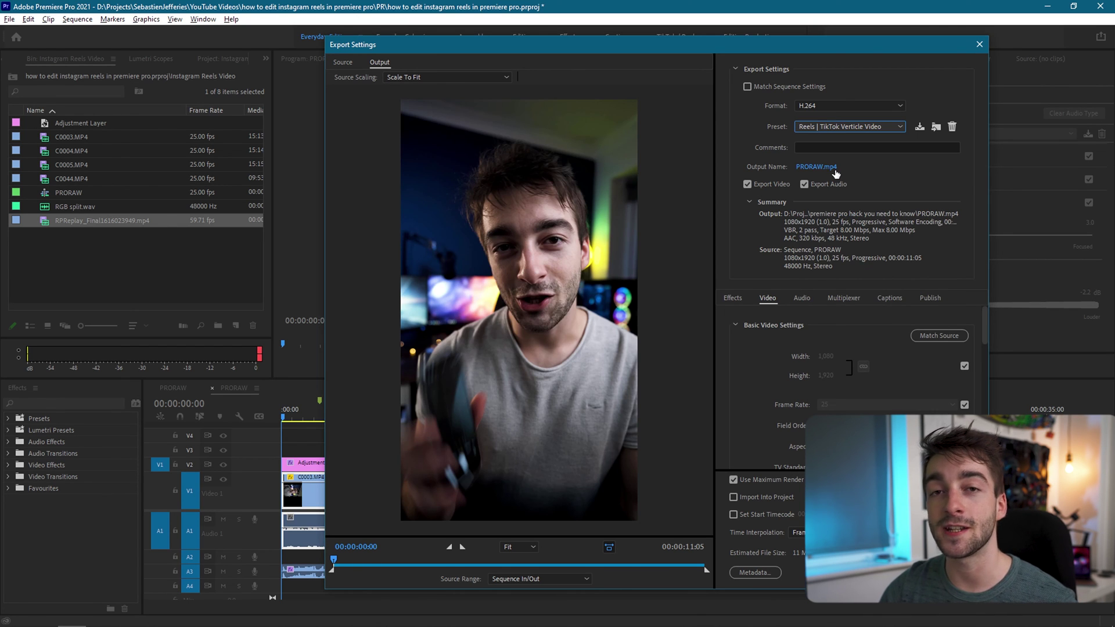